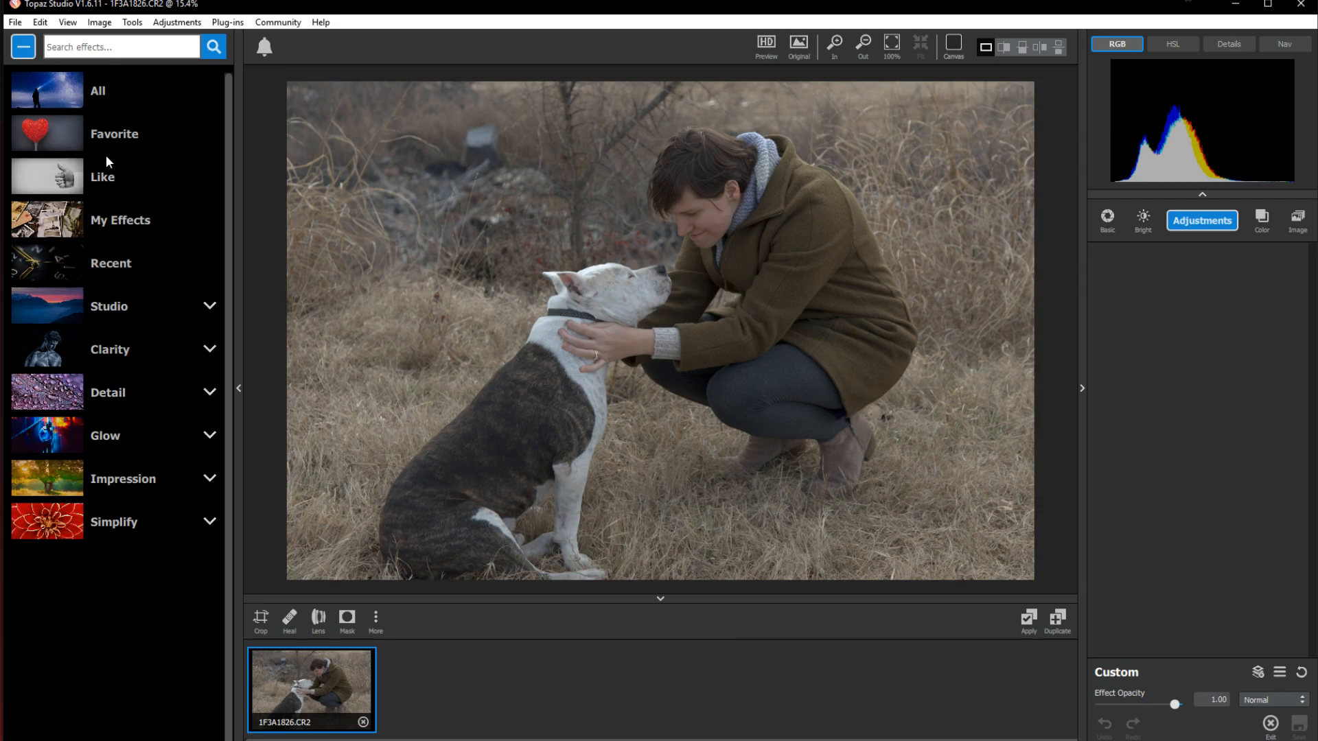
Step: Apply the BuzSim effect from the Simplify category to the photo
{"action": "left_click", "coordinate": [147, 523]}
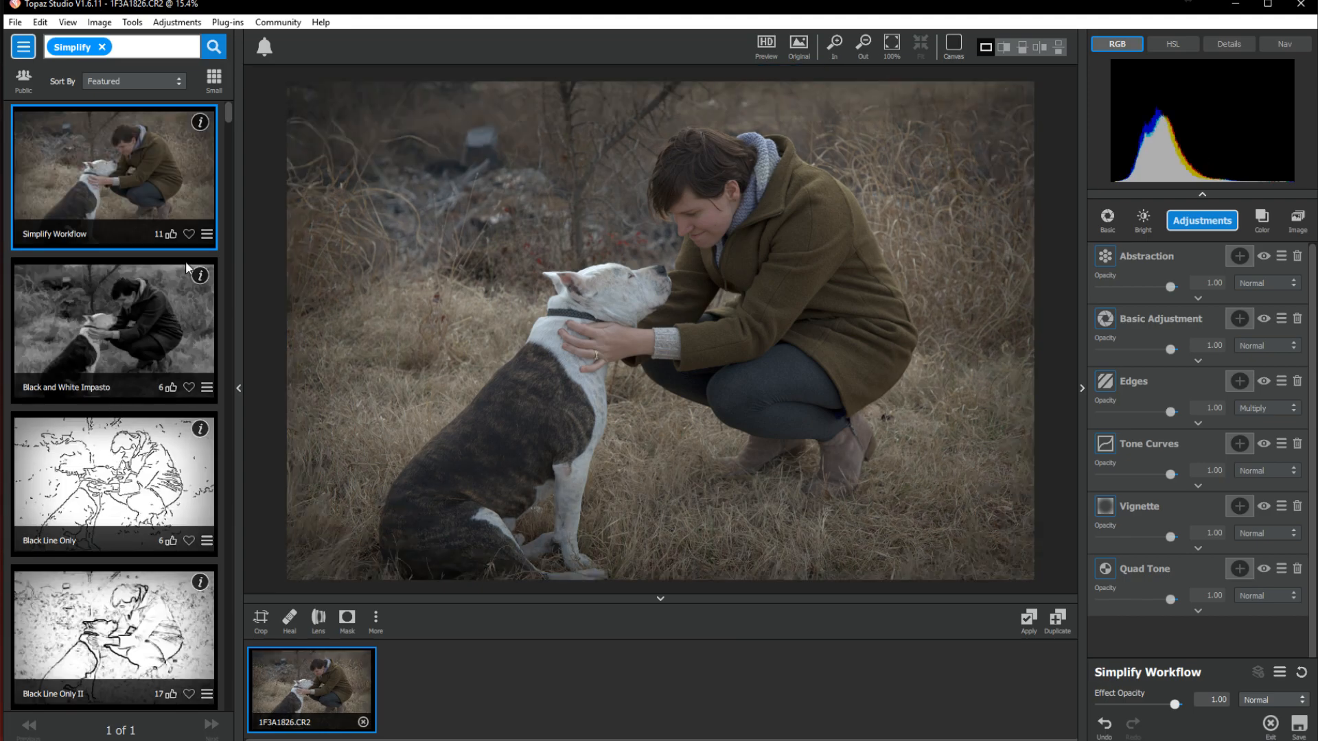
{"action": "scroll", "coordinate": [163, 444], "scroll_direction": "down", "scroll_amount": 5}
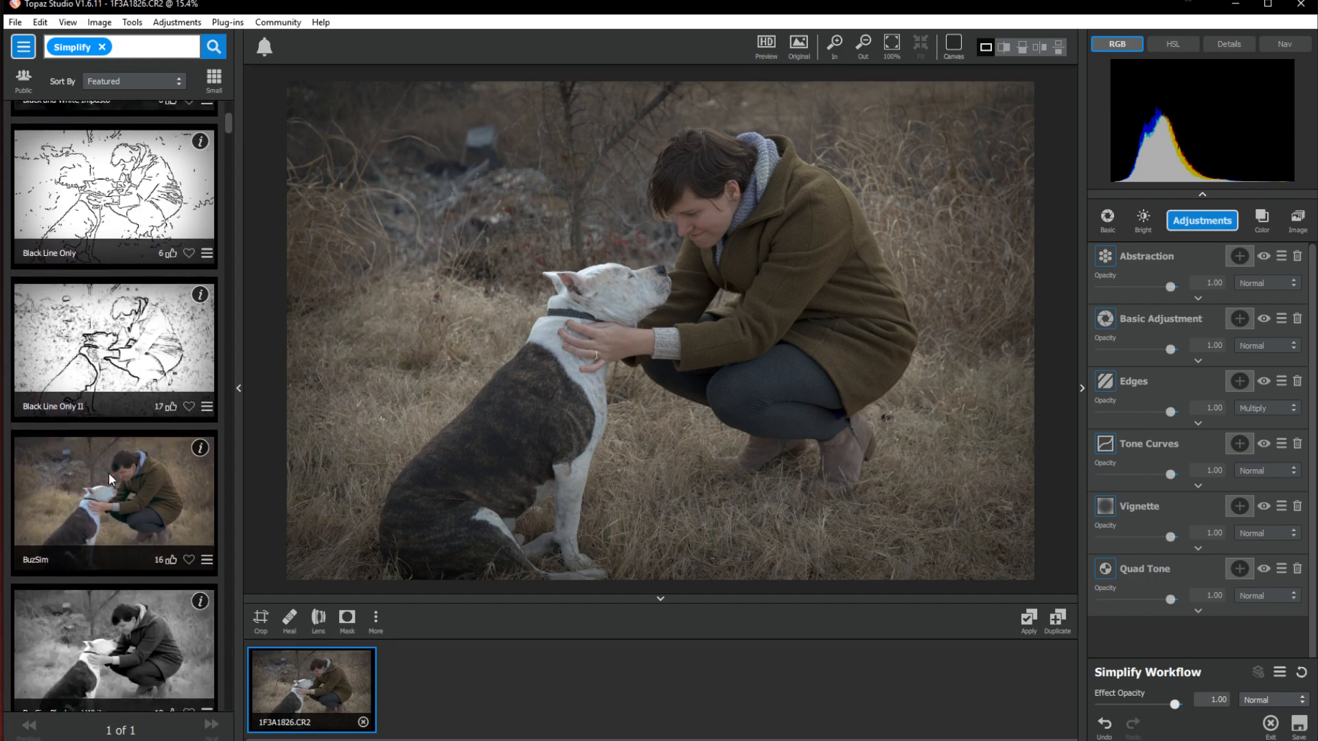
{"action": "left_click", "coordinate": [108, 472]}
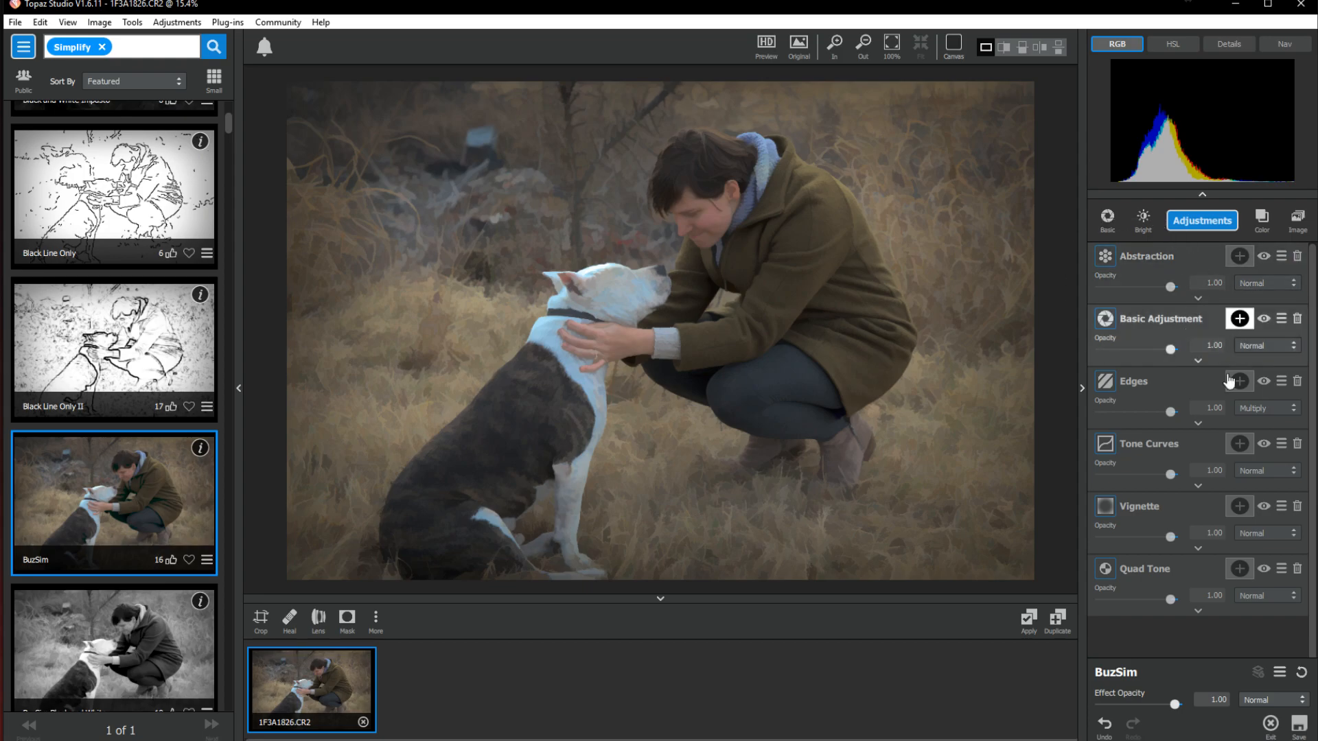
Step: Try the Black Line Only II, BuzSim Black and White and Black Line Only effects, and return to BuzSim
{"action": "left_click", "coordinate": [98, 340]}
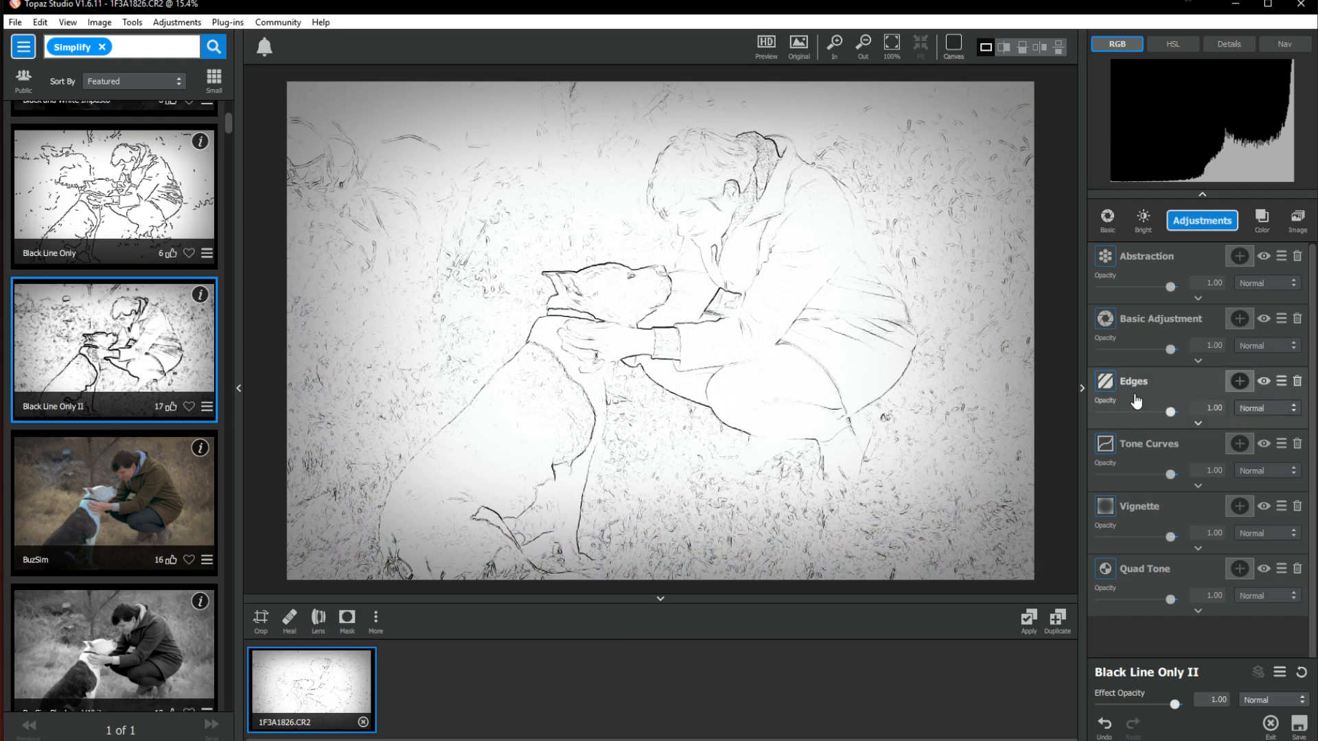
{"action": "left_click", "coordinate": [107, 670]}
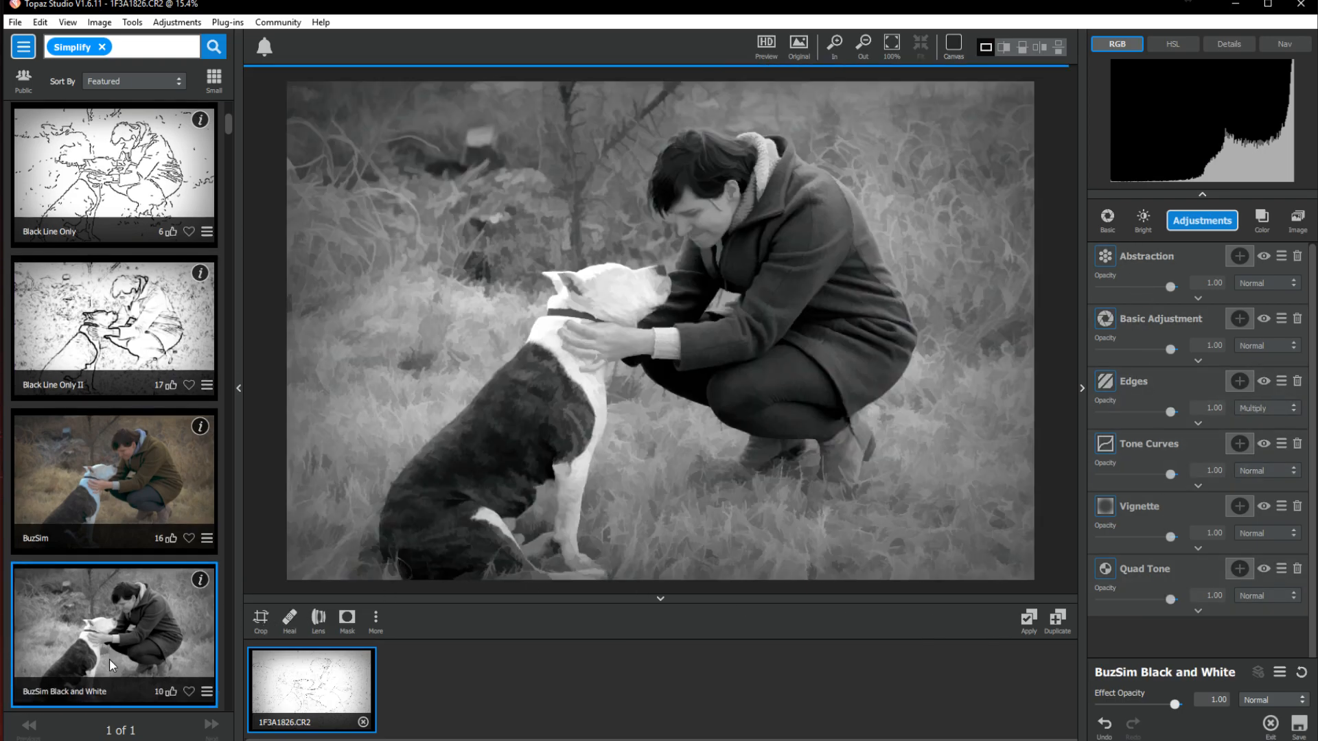
{"action": "left_click", "coordinate": [137, 167]}
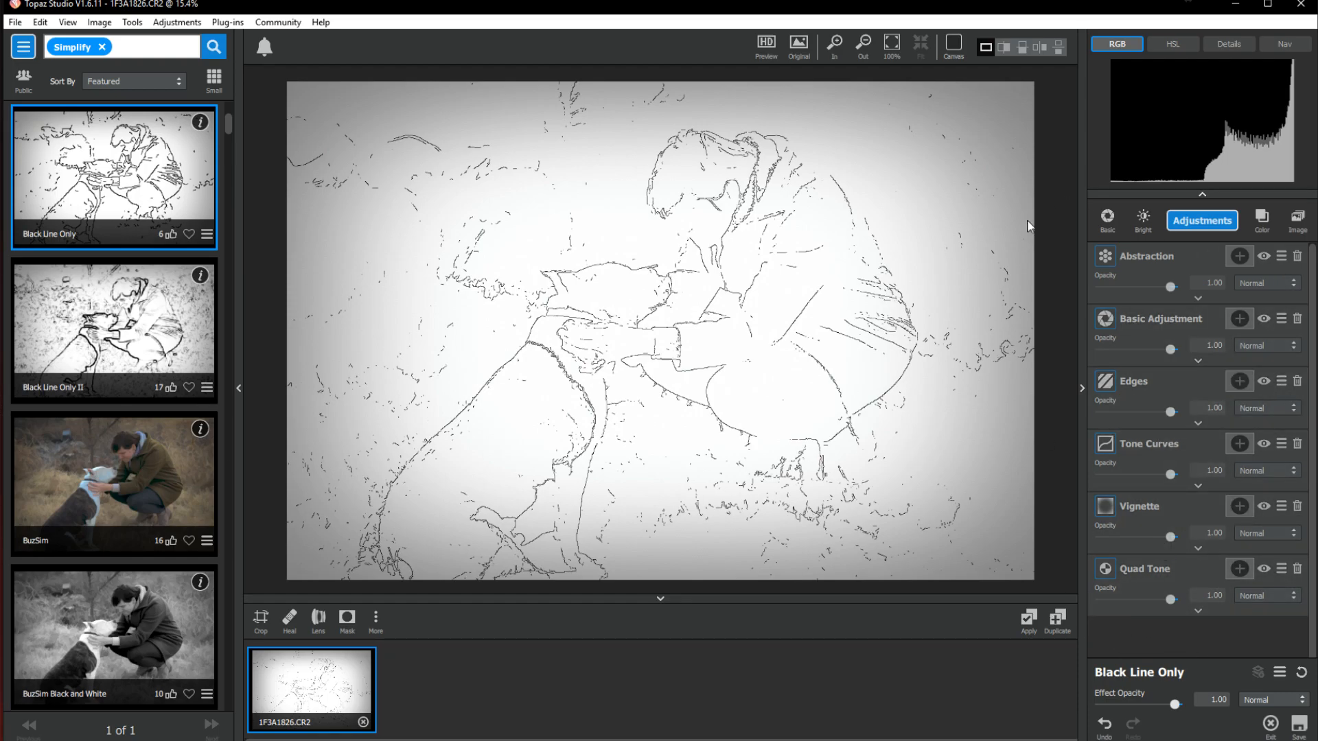
{"action": "left_click", "coordinate": [174, 451]}
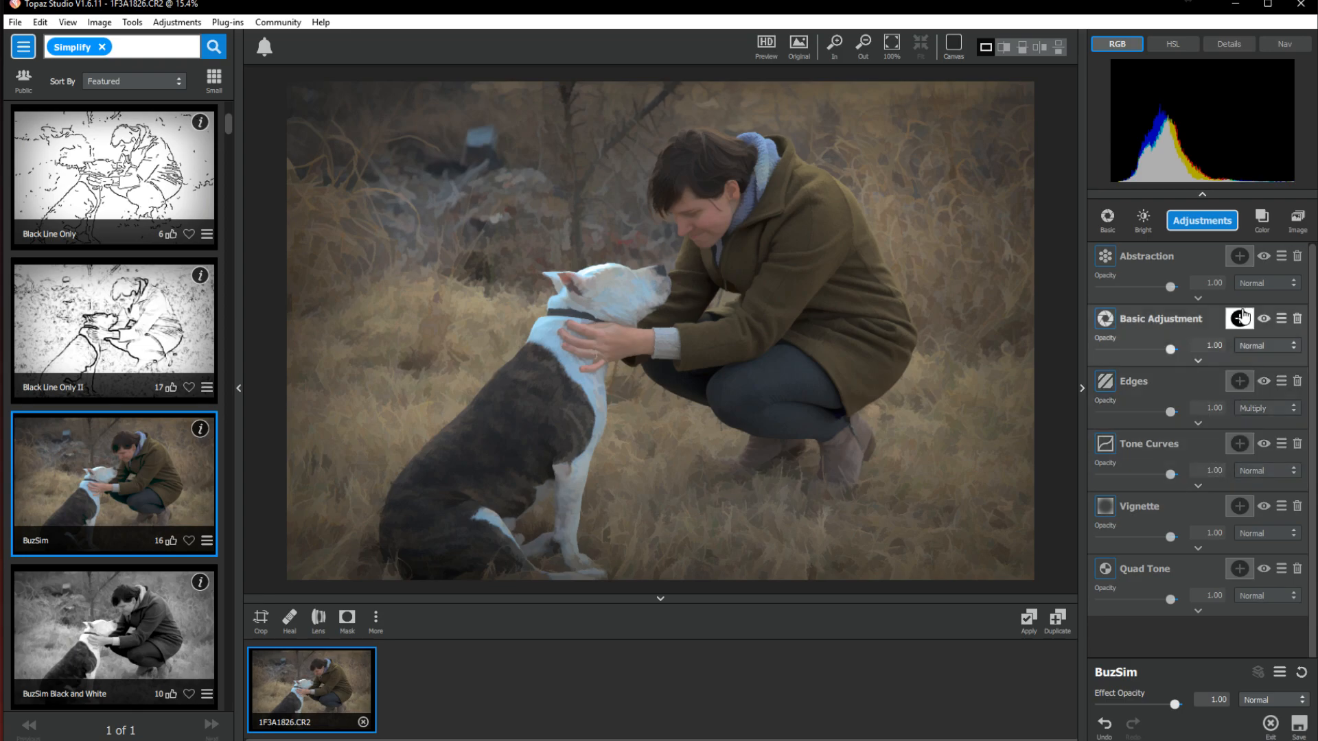
Step: Add a mask to the Abstraction adjustment and brush the effect off the dog's head and the woman's face
{"action": "left_click", "coordinate": [1239, 256]}
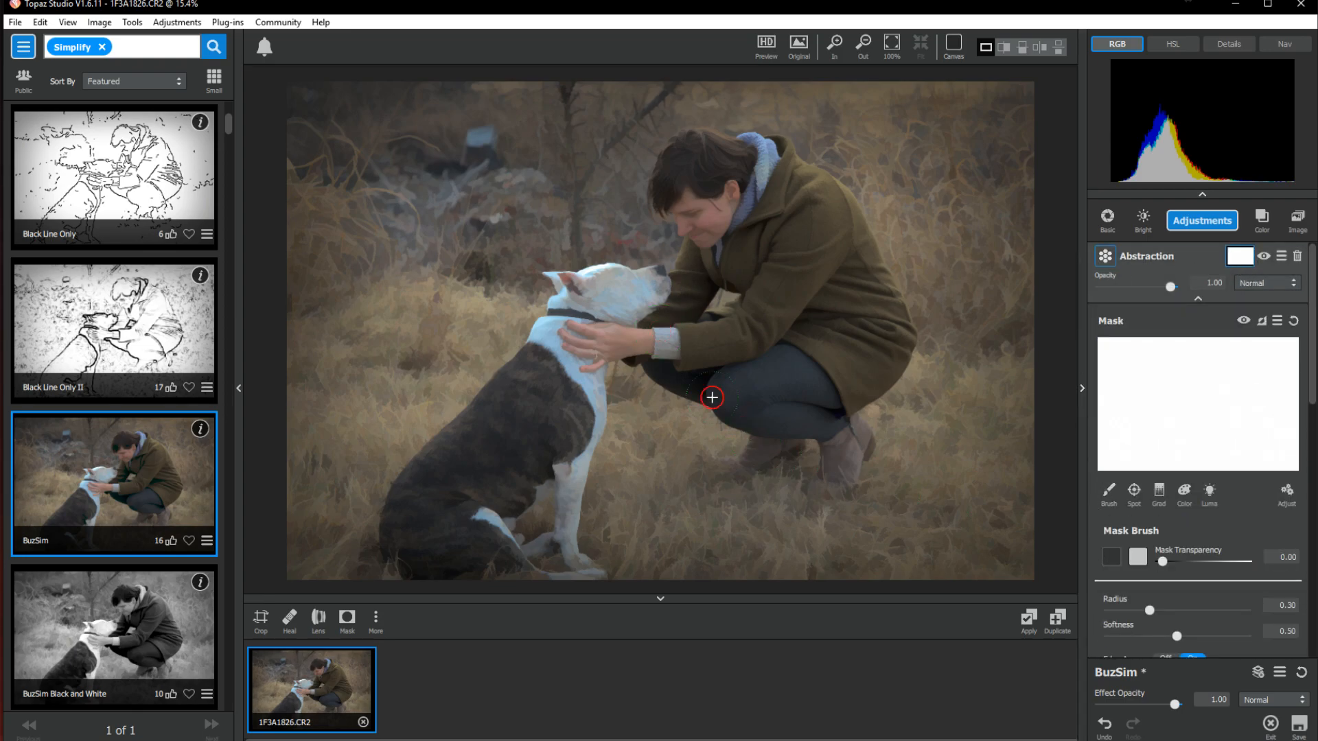
{"action": "left_click", "coordinate": [613, 284]}
{"action": "left_click", "coordinate": [624, 286]}
{"action": "left_click", "coordinate": [635, 285]}
{"action": "left_click", "coordinate": [659, 275]}
{"action": "left_click", "coordinate": [688, 219]}
{"action": "left_click", "coordinate": [697, 220]}
Step: Try the Cave Dweller II effect from the Impression category's Ancient group and undo it
{"action": "left_click", "coordinate": [23, 56]}
{"action": "left_click", "coordinate": [115, 488]}
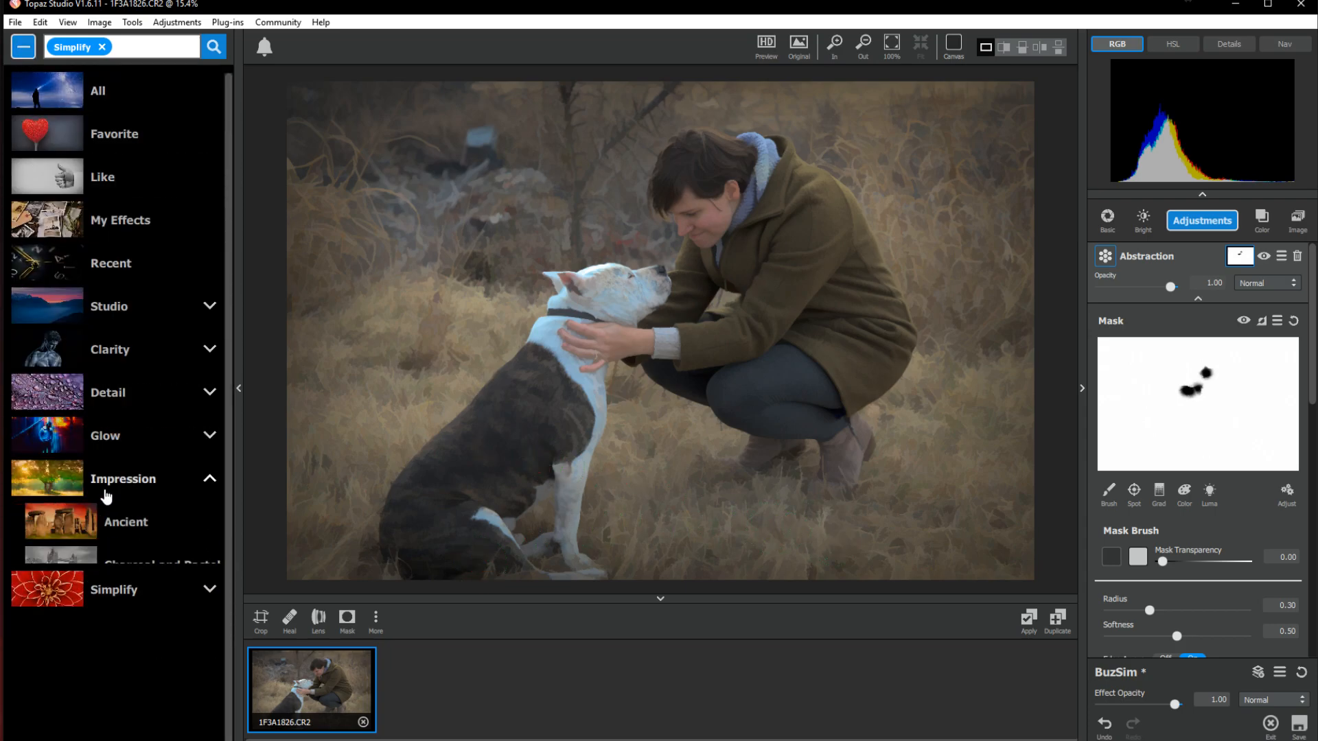
{"action": "left_click", "coordinate": [134, 529]}
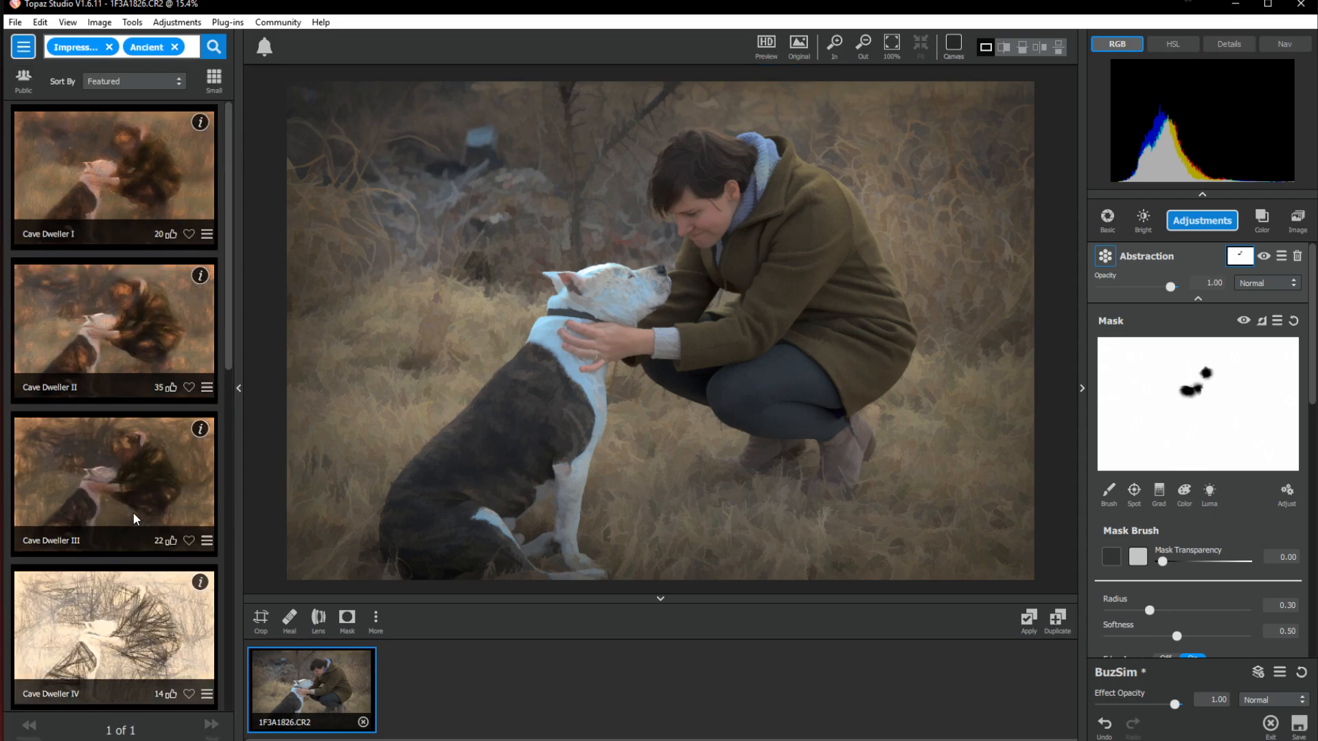
{"action": "left_click", "coordinate": [66, 319]}
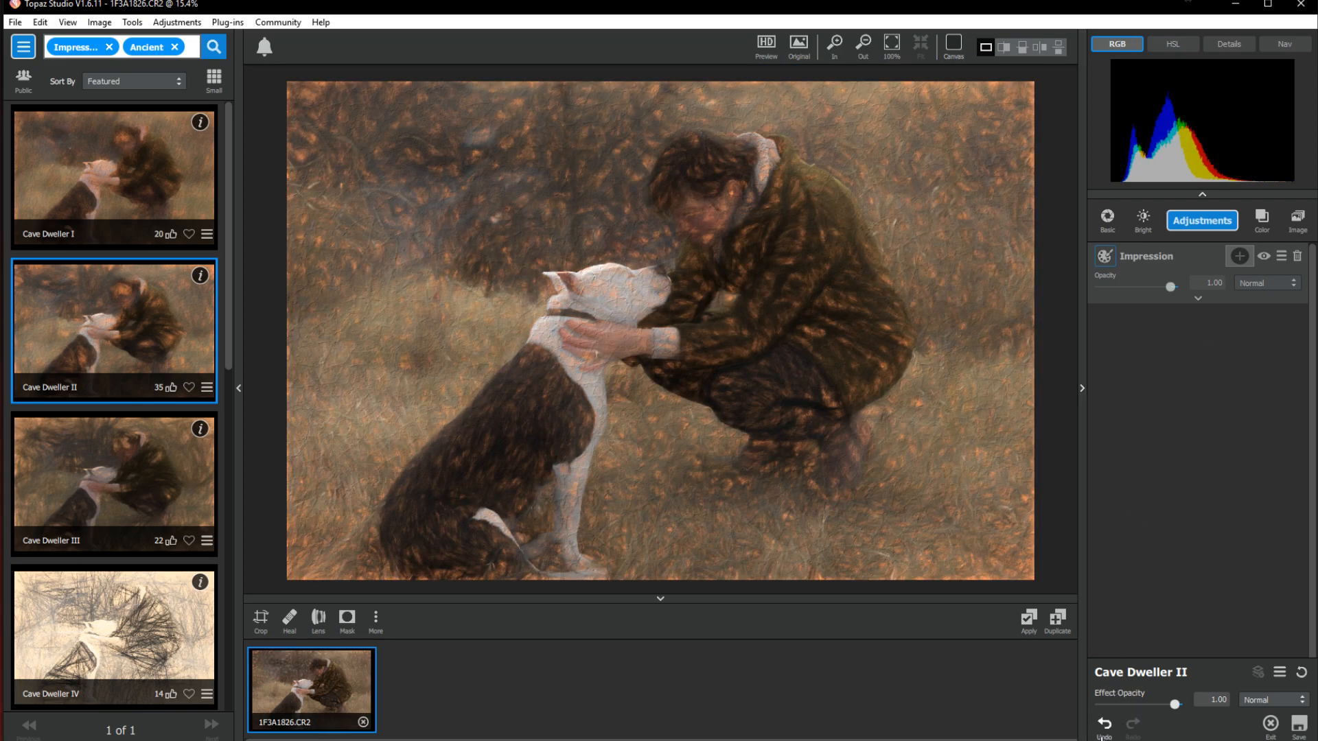
{"action": "left_click", "coordinate": [1103, 732]}
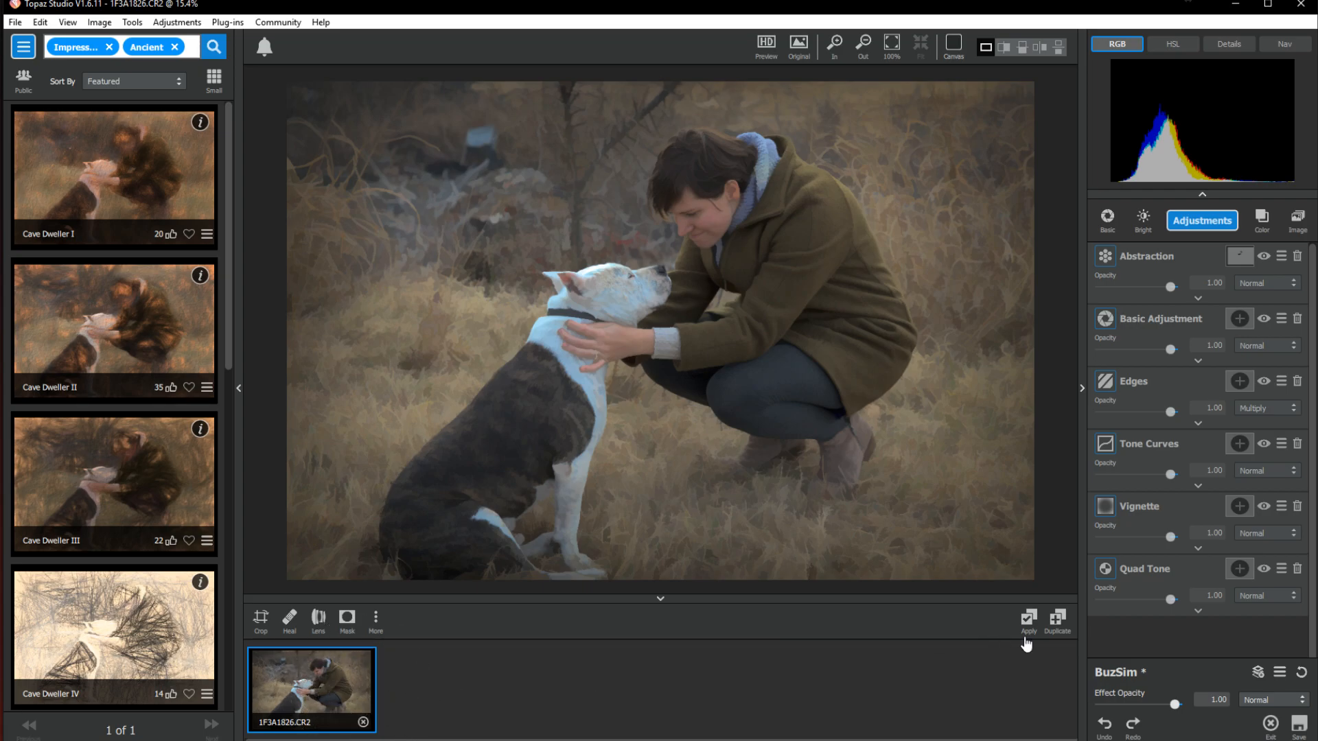
Step: Apply the BuzSim edit as a new image and compare the new image with 1F3A1826.CR2 in a widened view
{"action": "left_click", "coordinate": [1029, 618]}
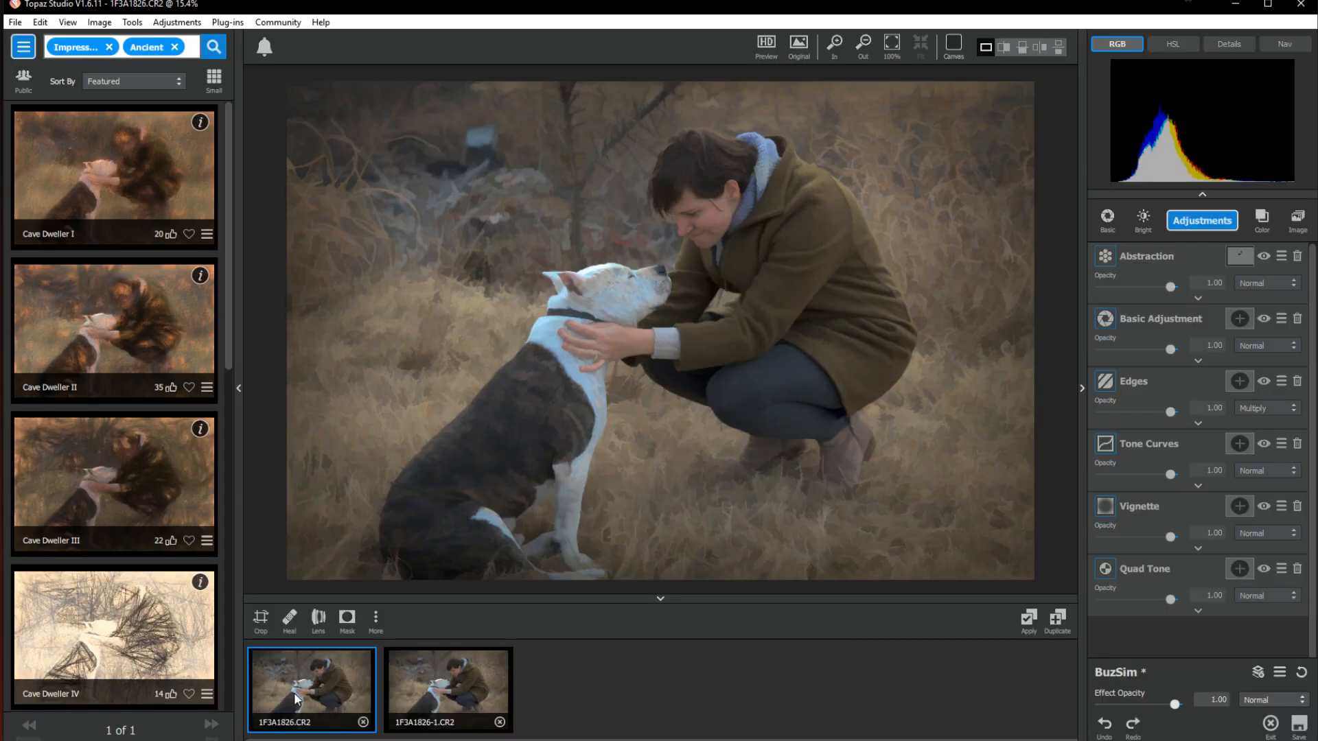
{"action": "left_click", "coordinate": [433, 698]}
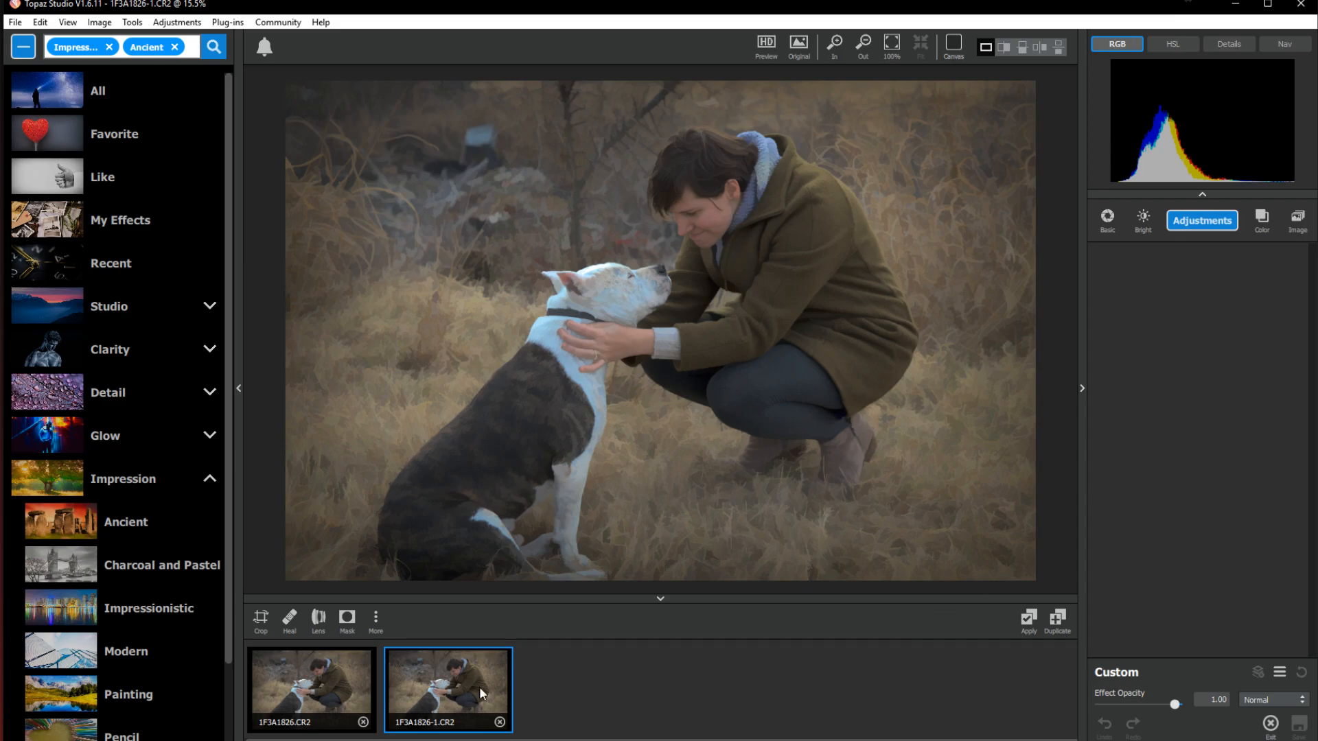
{"action": "left_click", "coordinate": [302, 678]}
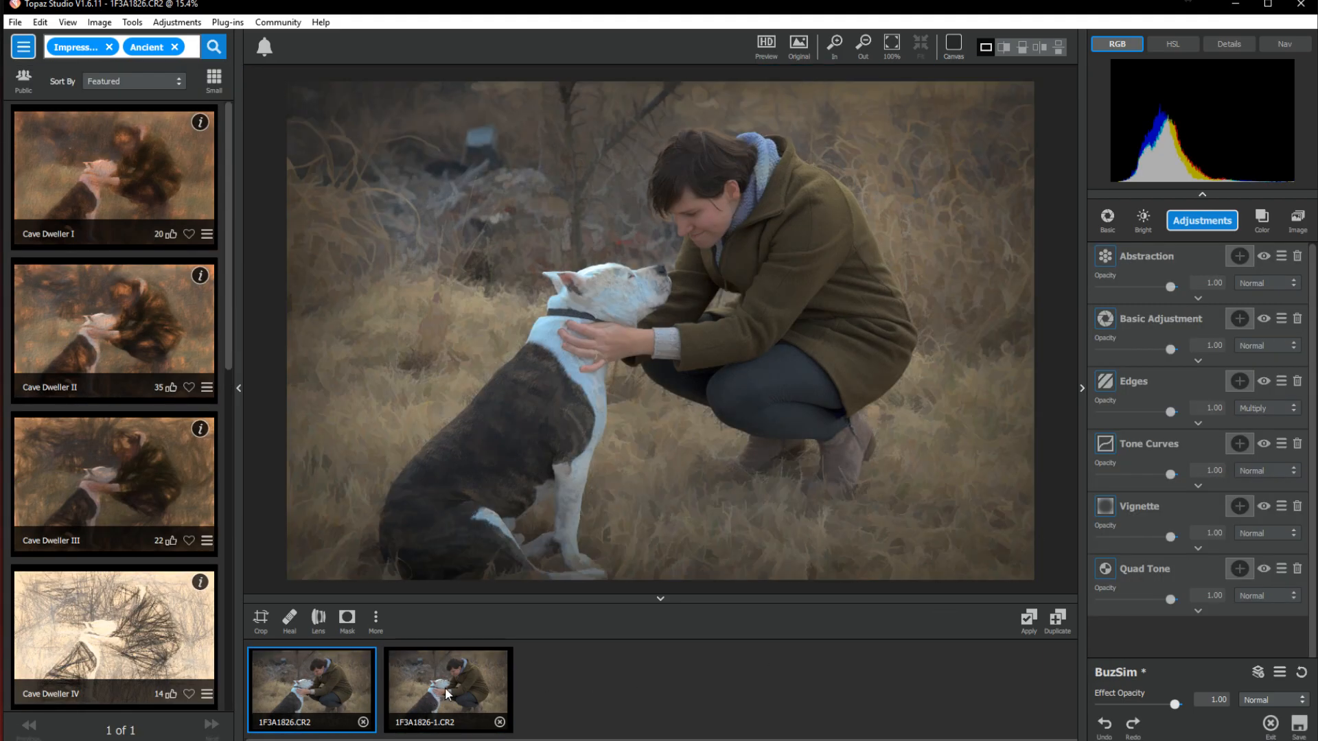
{"action": "left_click", "coordinate": [238, 391]}
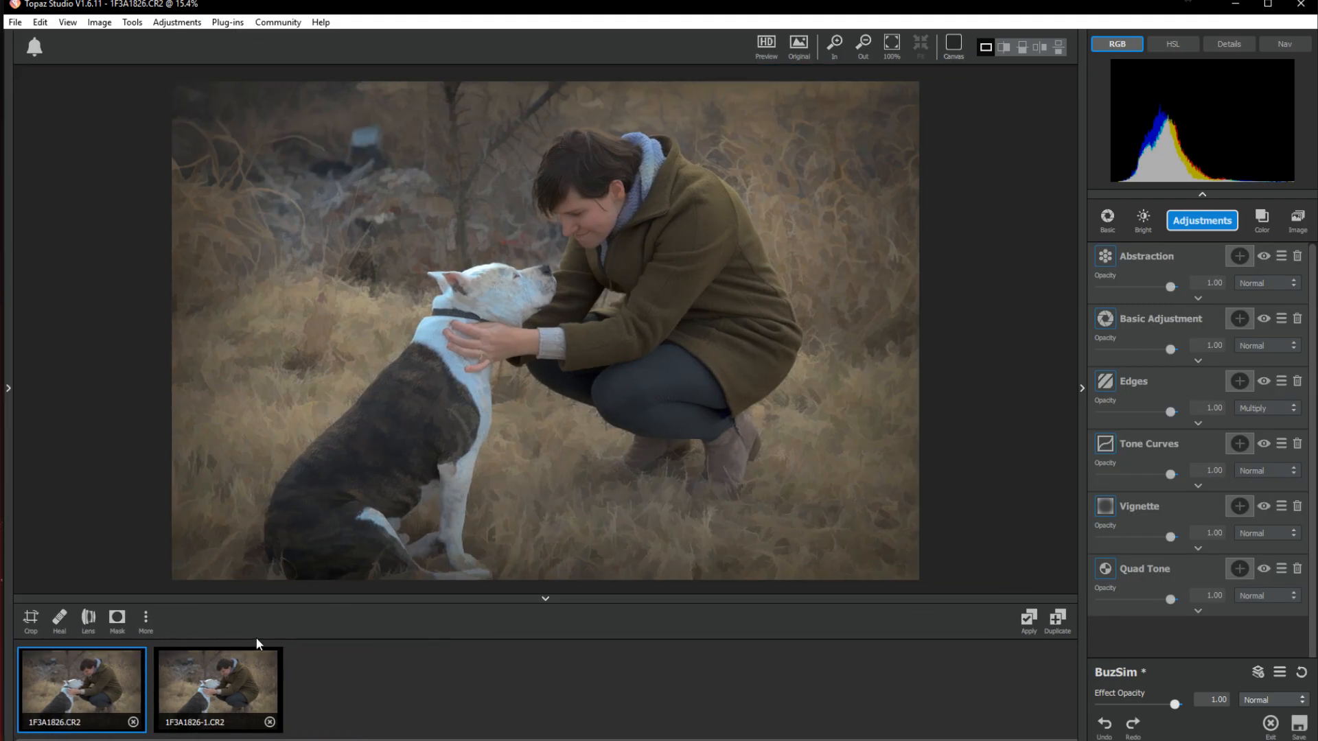
{"action": "left_click", "coordinate": [215, 692]}
{"action": "left_click", "coordinate": [70, 679]}
{"action": "left_click", "coordinate": [197, 716]}
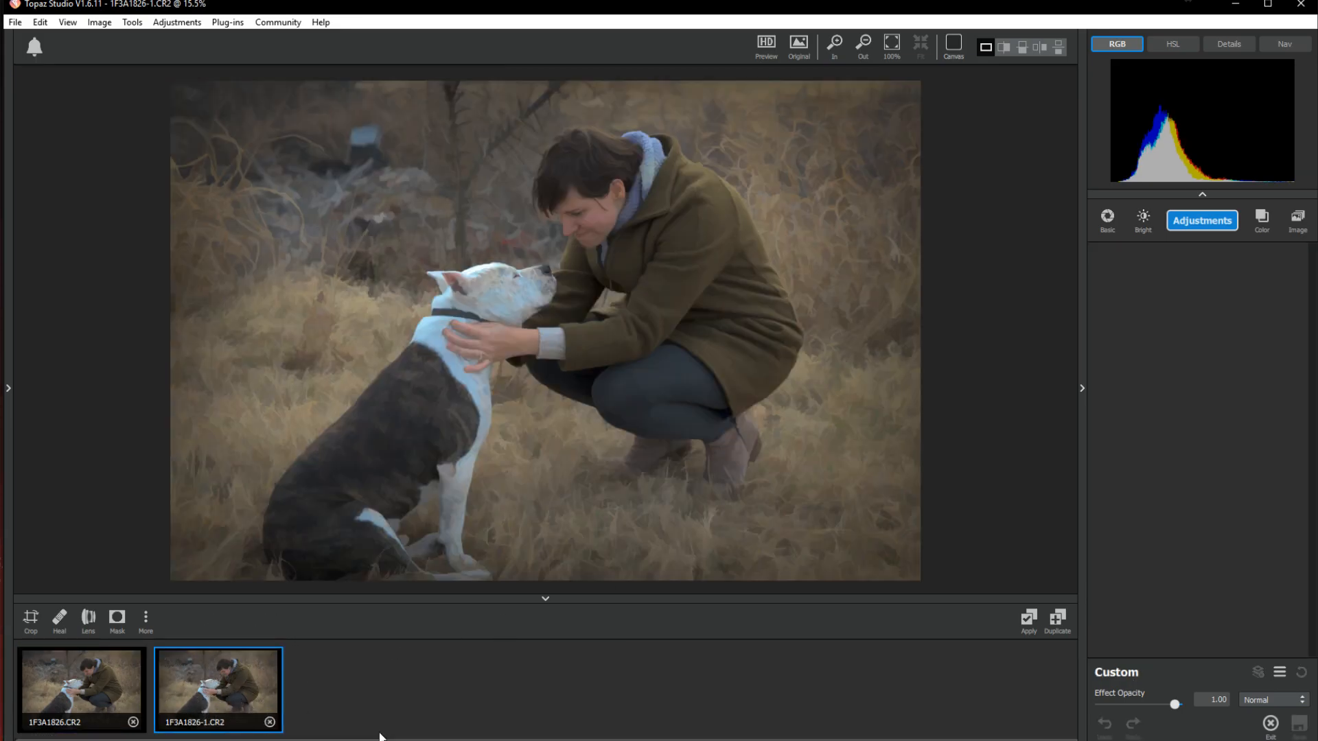
Step: Apply the Cezanne II effect from the Impressionistic group to 1F3A1826-1.CR2 and lower the Impression opacity to 0.65
{"action": "left_click", "coordinate": [8, 398]}
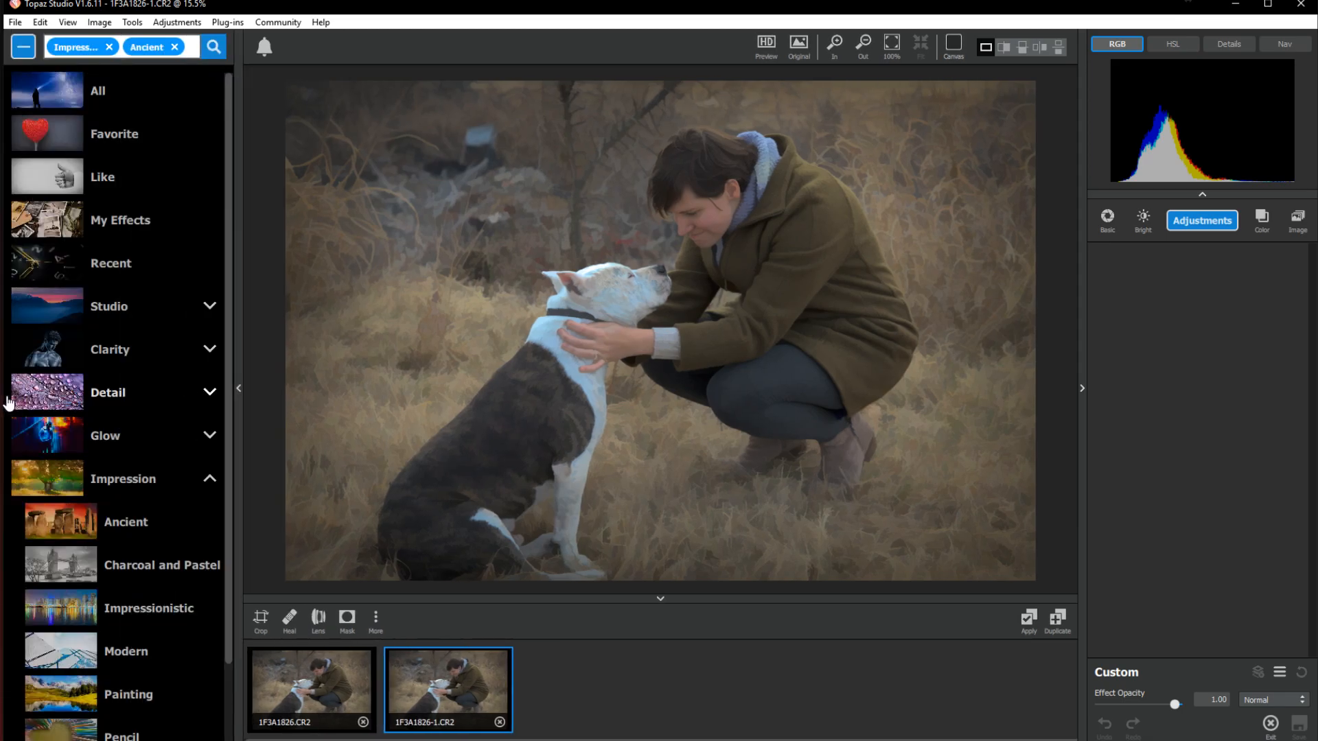
{"action": "left_click", "coordinate": [129, 618]}
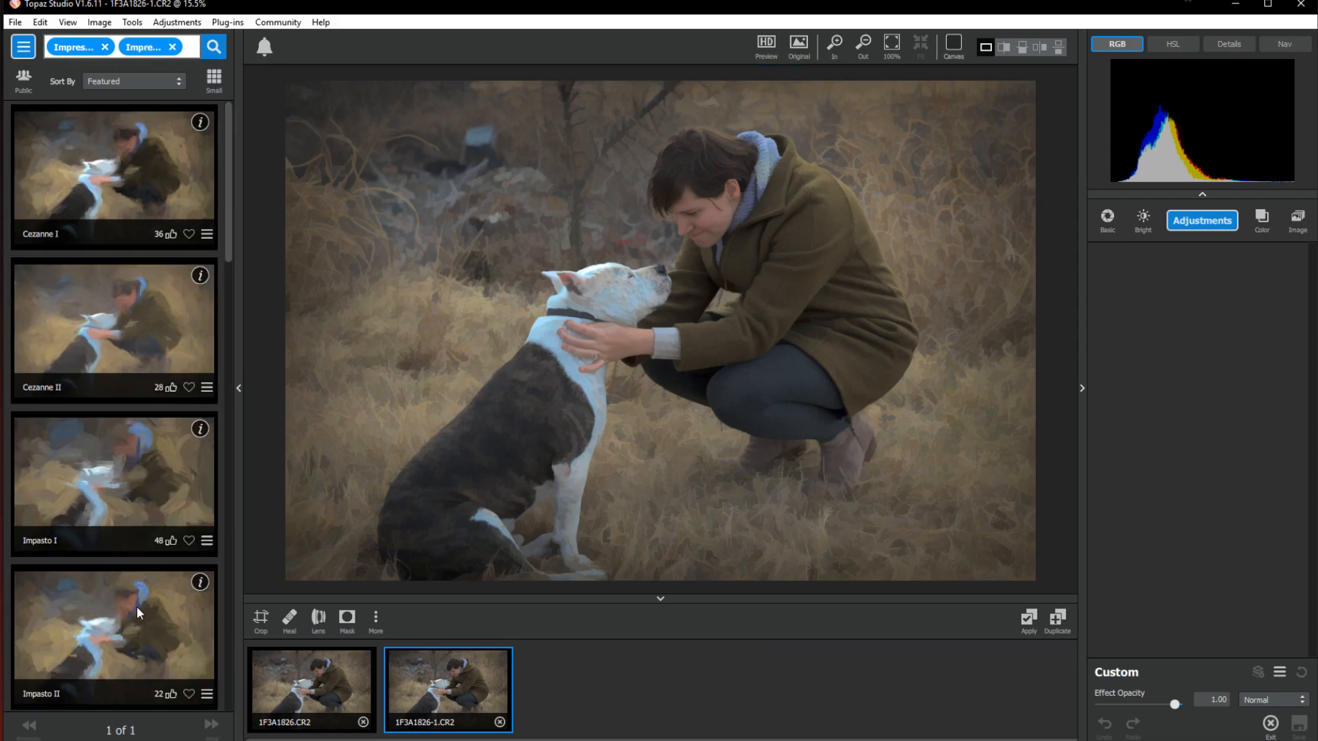
{"action": "left_click", "coordinate": [133, 336]}
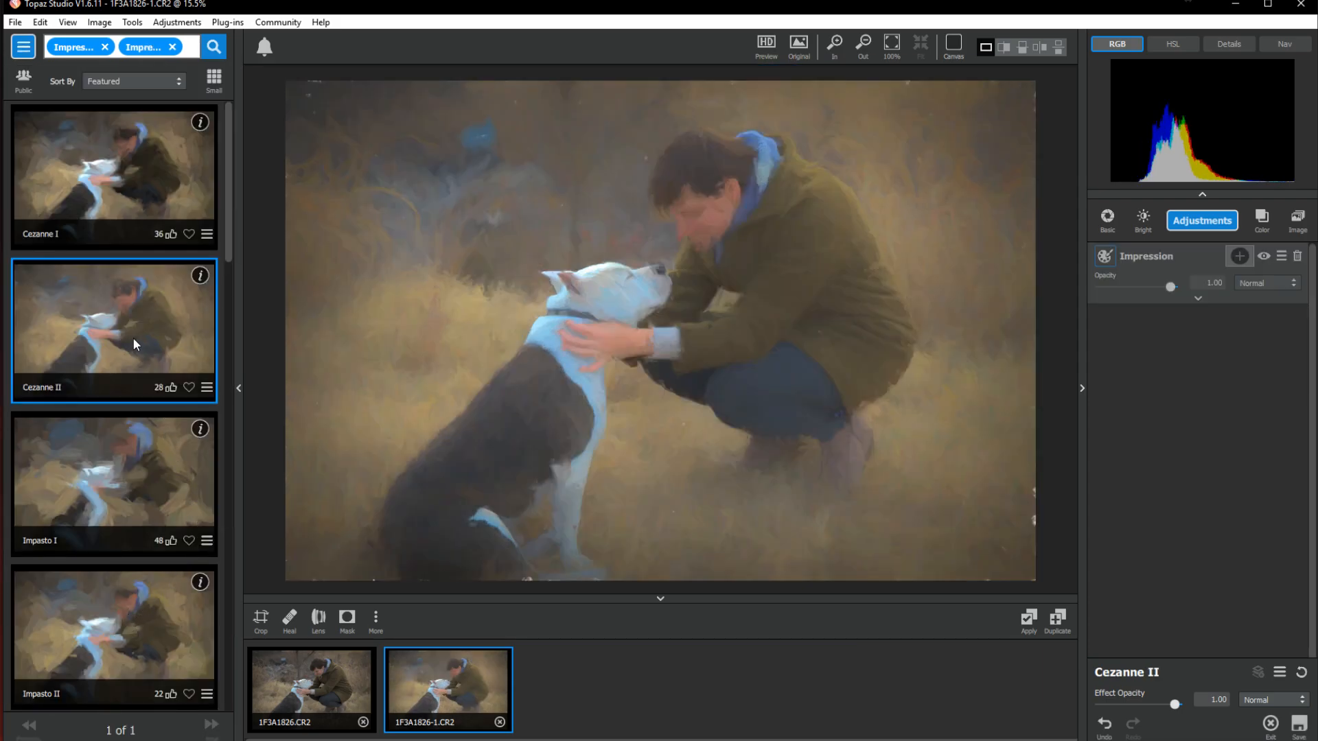
{"action": "left_click_drag", "start_coordinate": [1171, 287], "coordinate": [1145, 292]}
Step: Set the background type in the Impression adjustment's texture settings to Original
{"action": "left_click", "coordinate": [1198, 302]}
{"action": "left_click_drag", "start_coordinate": [1309, 430], "coordinate": [1241, 656]}
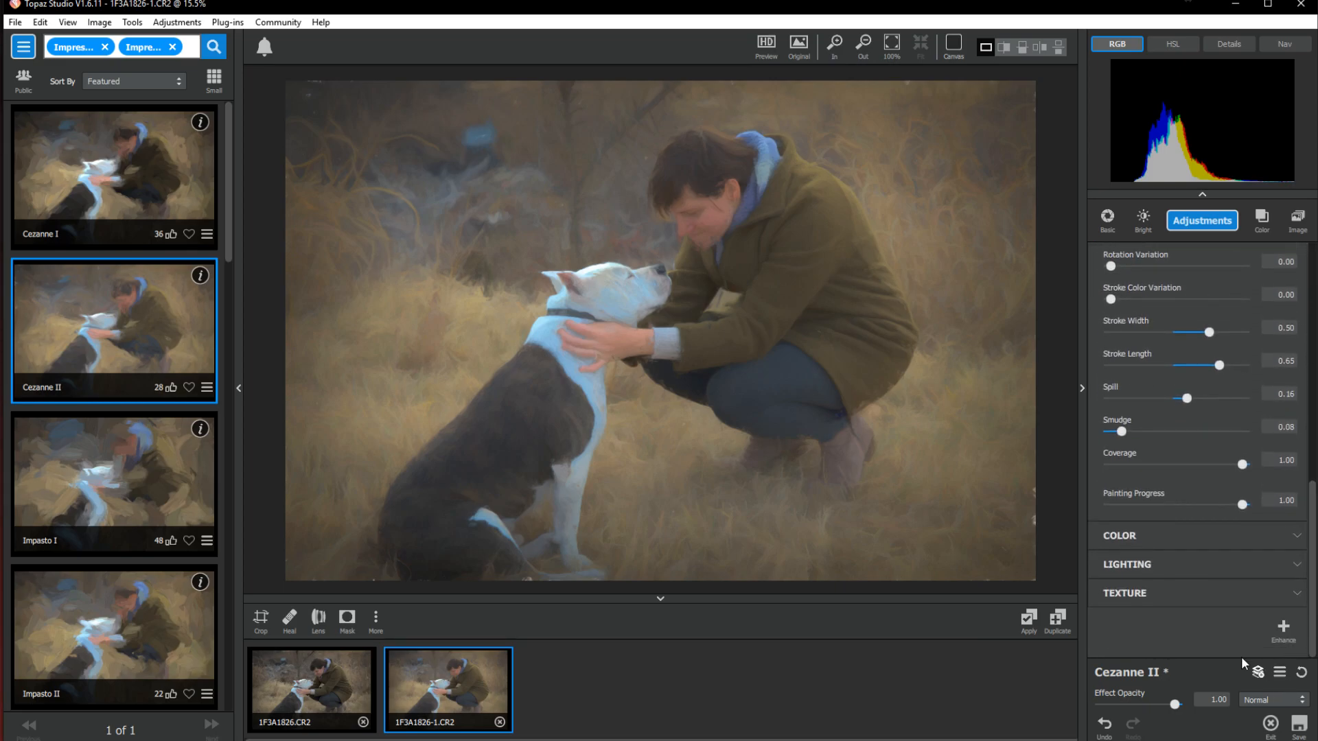
{"action": "left_click", "coordinate": [1212, 595]}
{"action": "scroll", "coordinate": [1167, 586], "scroll_direction": "down", "scroll_amount": 1}
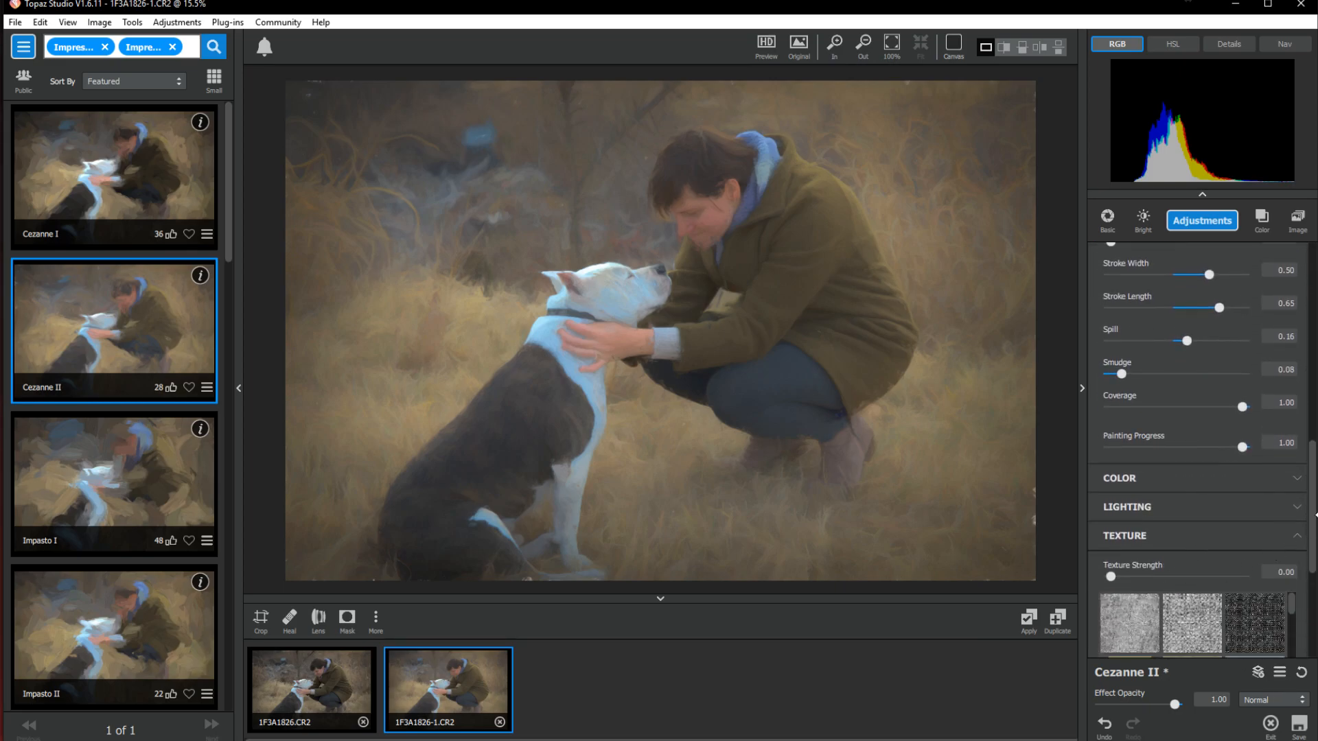
{"action": "scroll", "coordinate": [1170, 570], "scroll_direction": "down", "scroll_amount": 4}
{"action": "left_click", "coordinate": [1172, 562]}
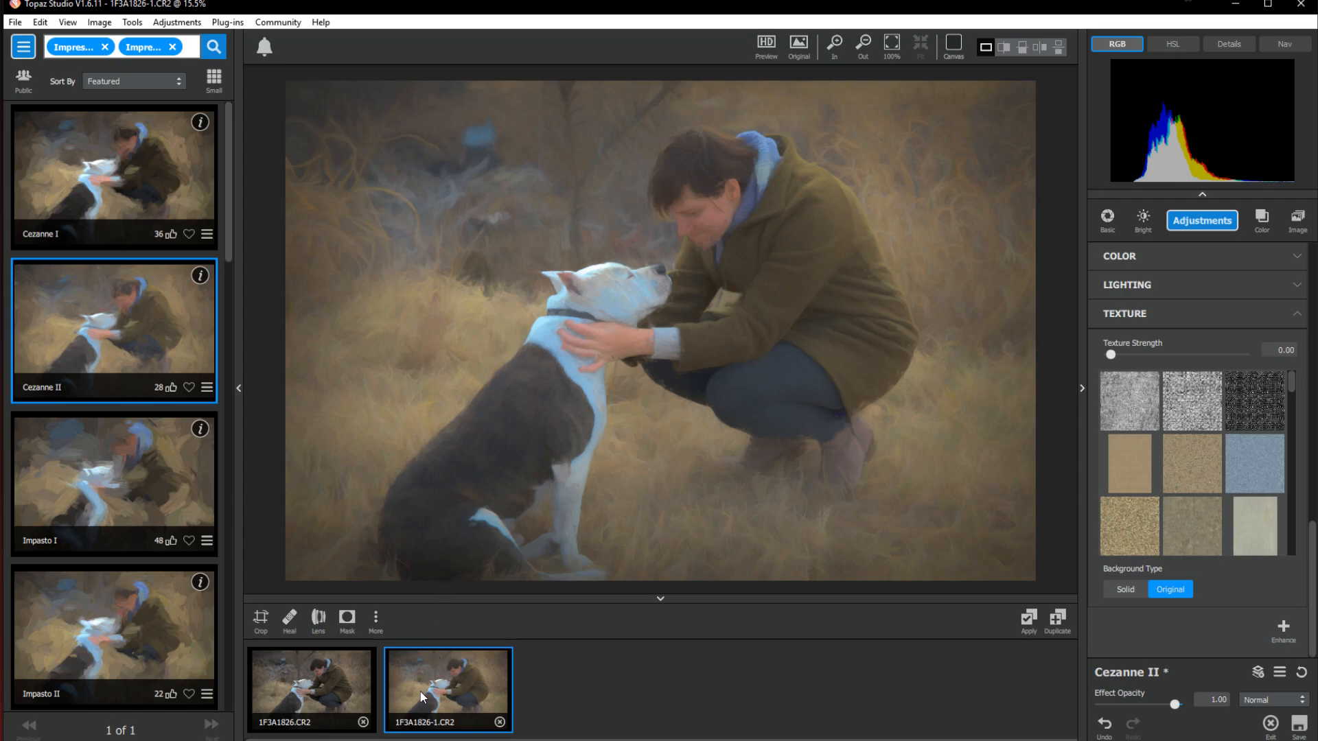
Step: Apply the Cezanne II edit as a new image and compare all three image versions, ending on 1F3A1826-1-1.CR2
{"action": "left_click", "coordinate": [1028, 624]}
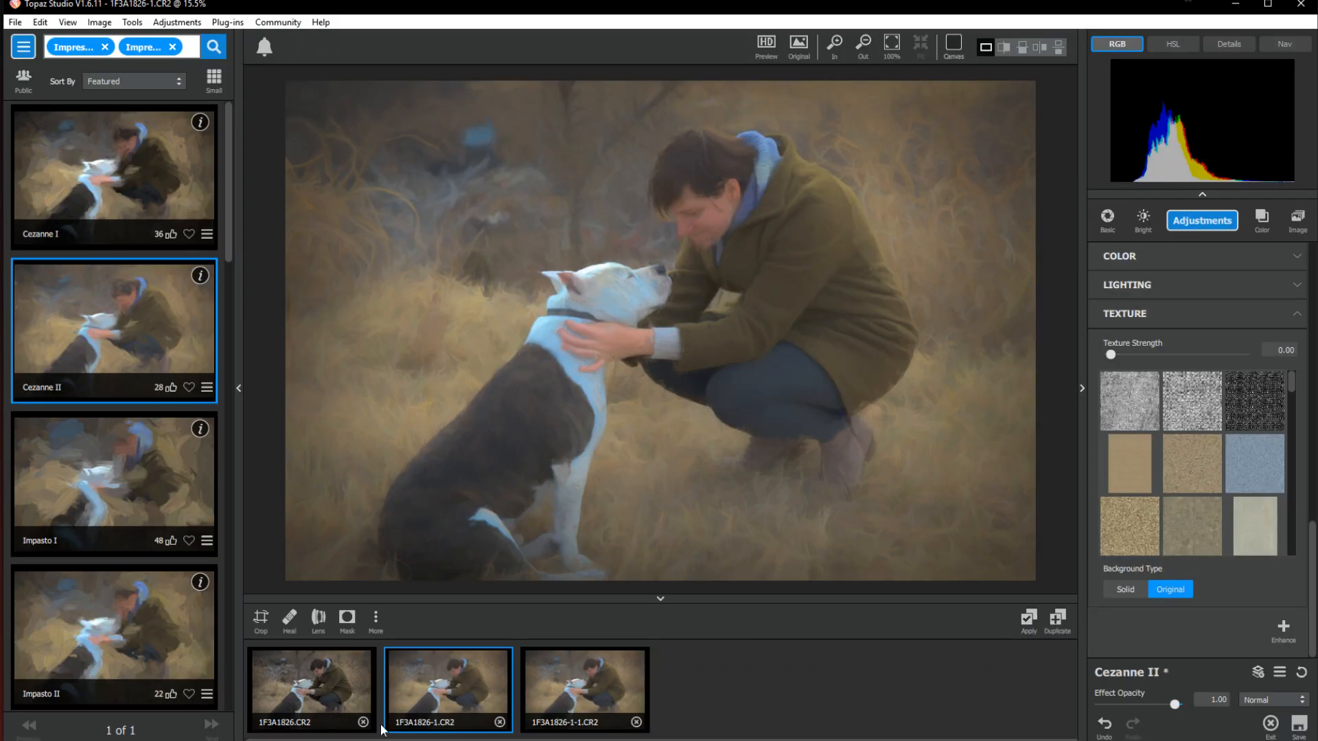
{"action": "left_click", "coordinate": [579, 697]}
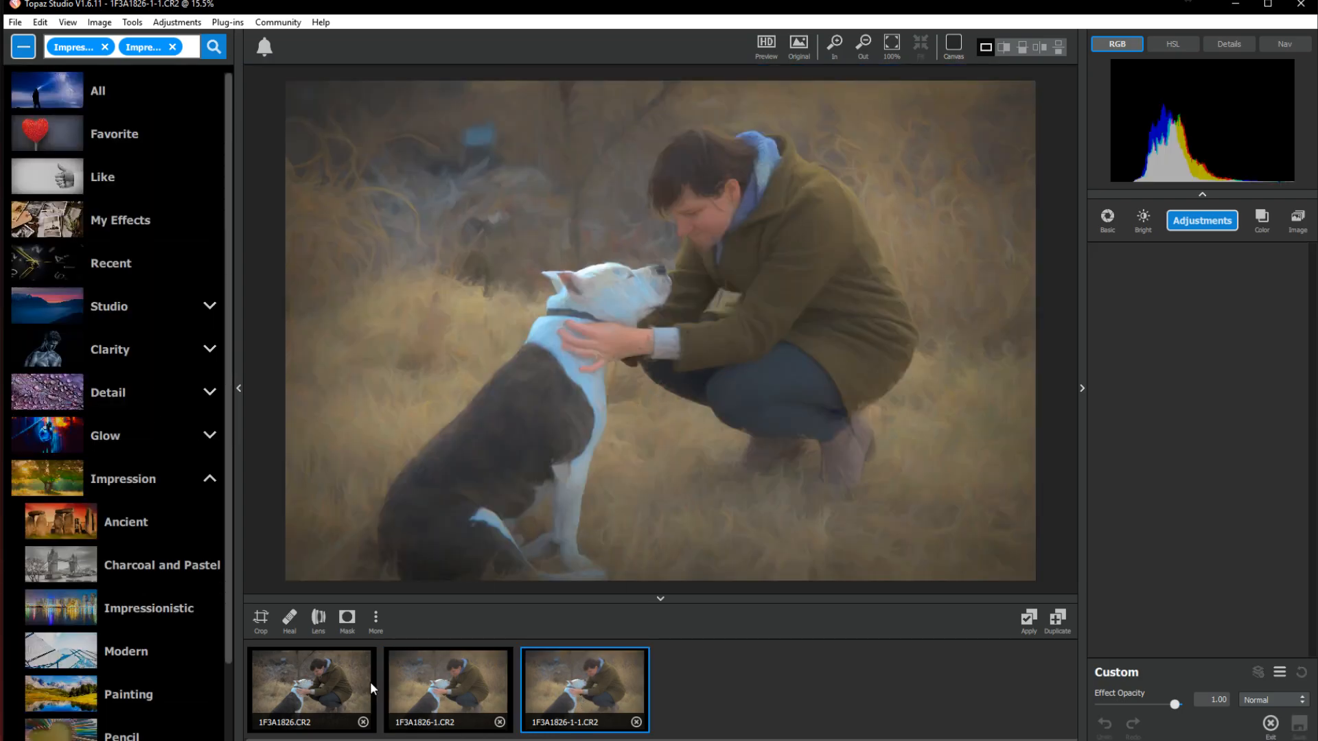
{"action": "left_click", "coordinate": [267, 686]}
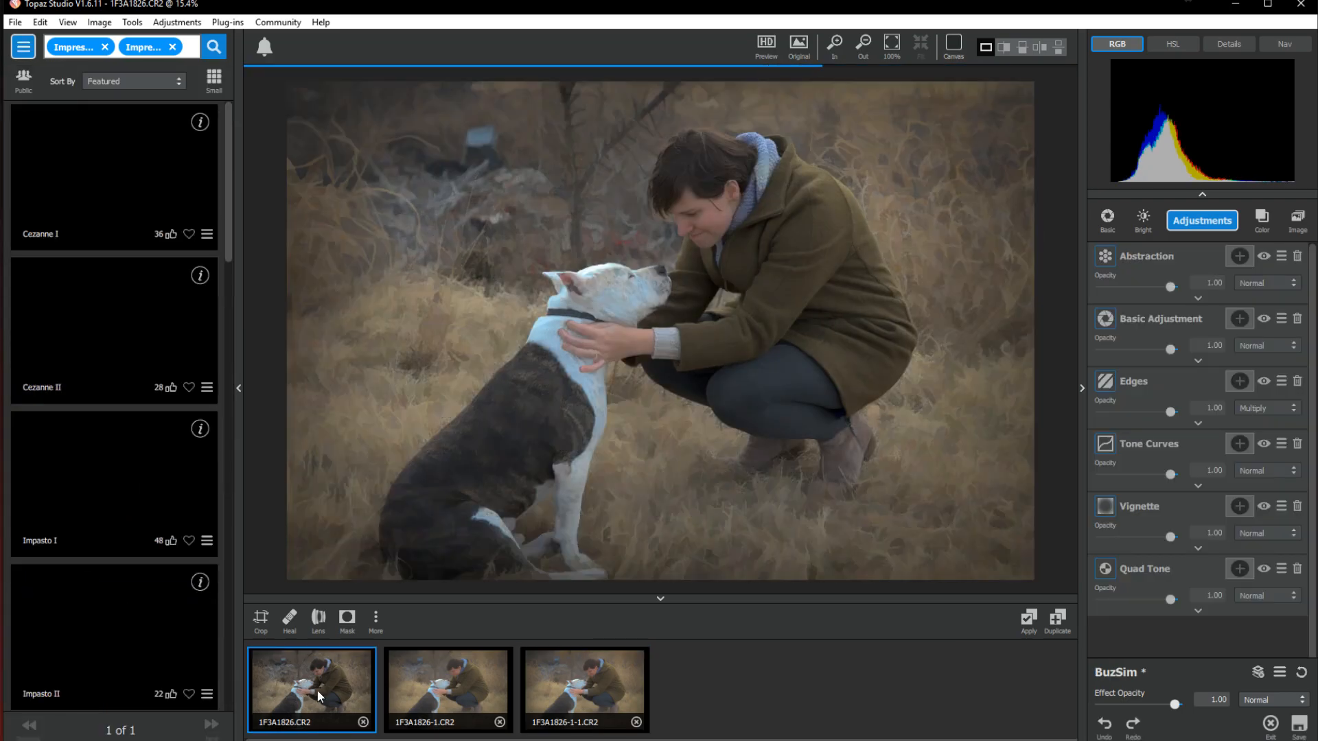
{"action": "left_click", "coordinate": [415, 685]}
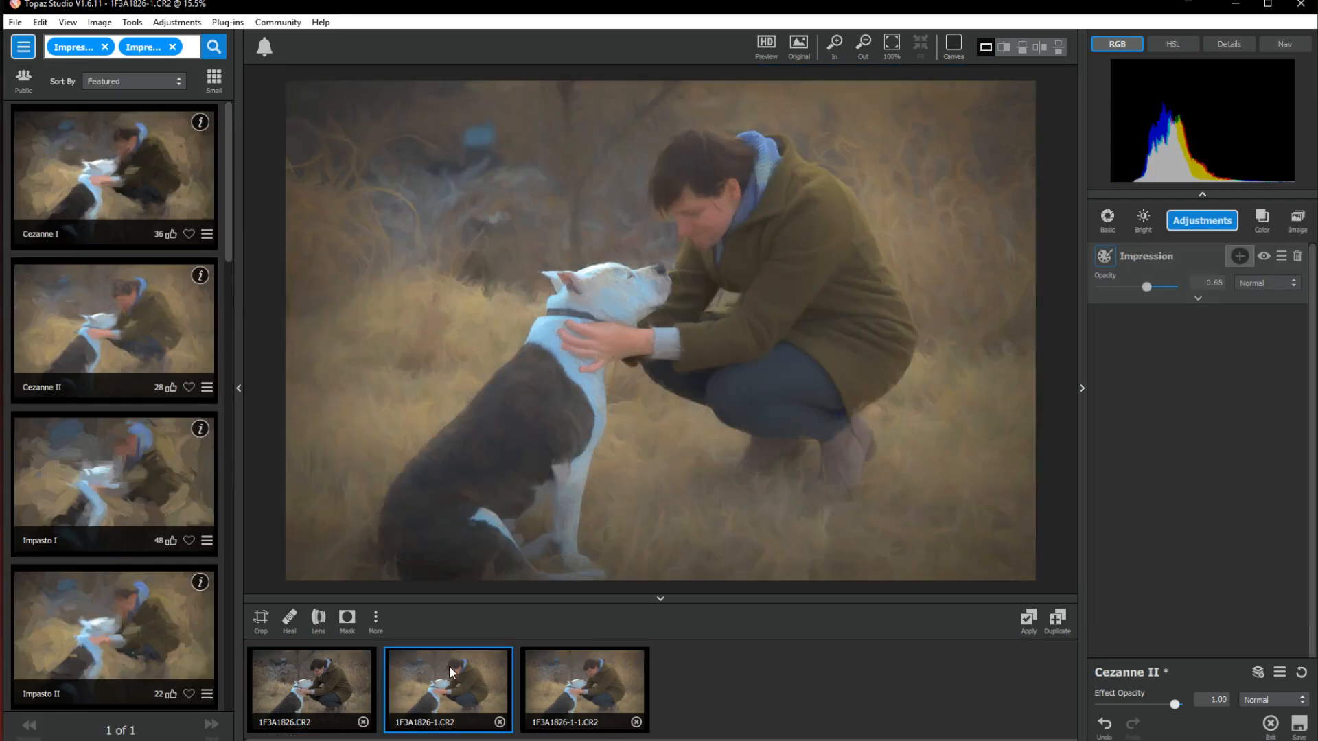
{"action": "left_click", "coordinate": [571, 660]}
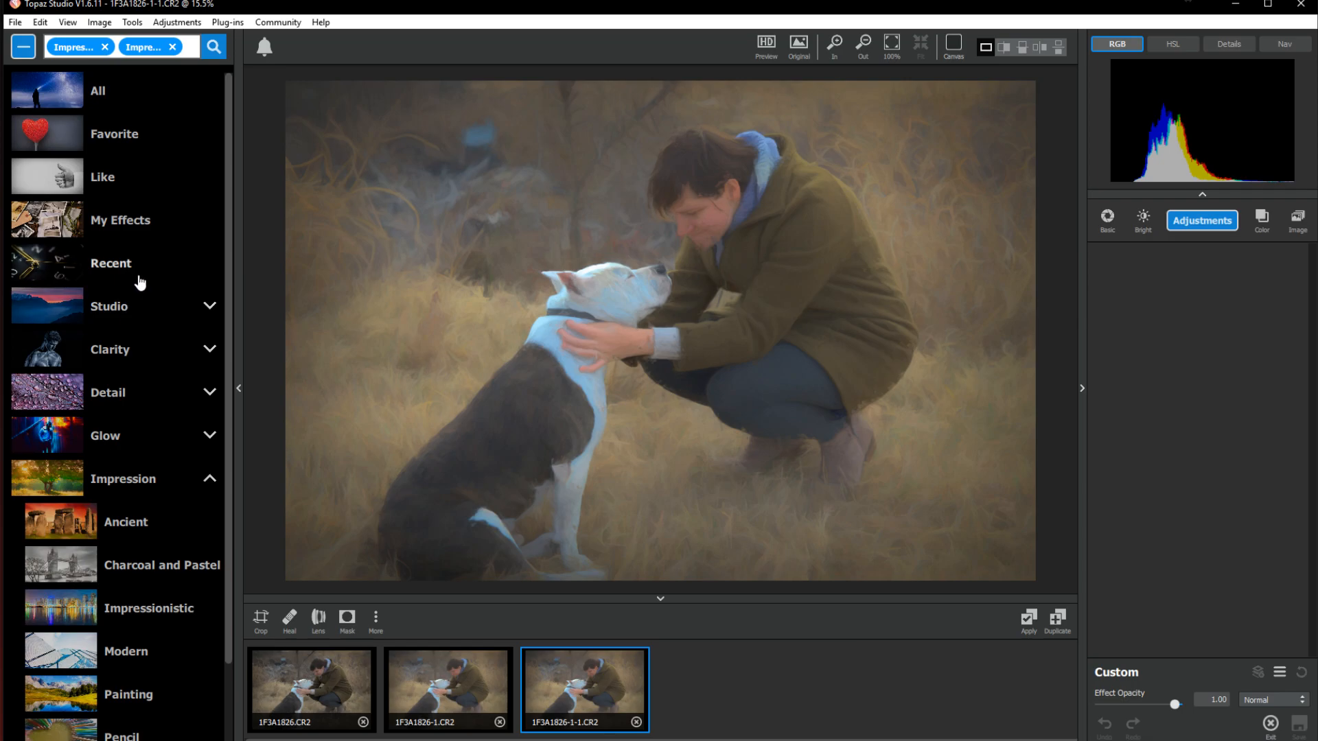
Step: Put the all_pos2 effect from the Clarity category on 1F3A1826-1-1.CR2 and apply the result as a new image
{"action": "left_click", "coordinate": [130, 354]}
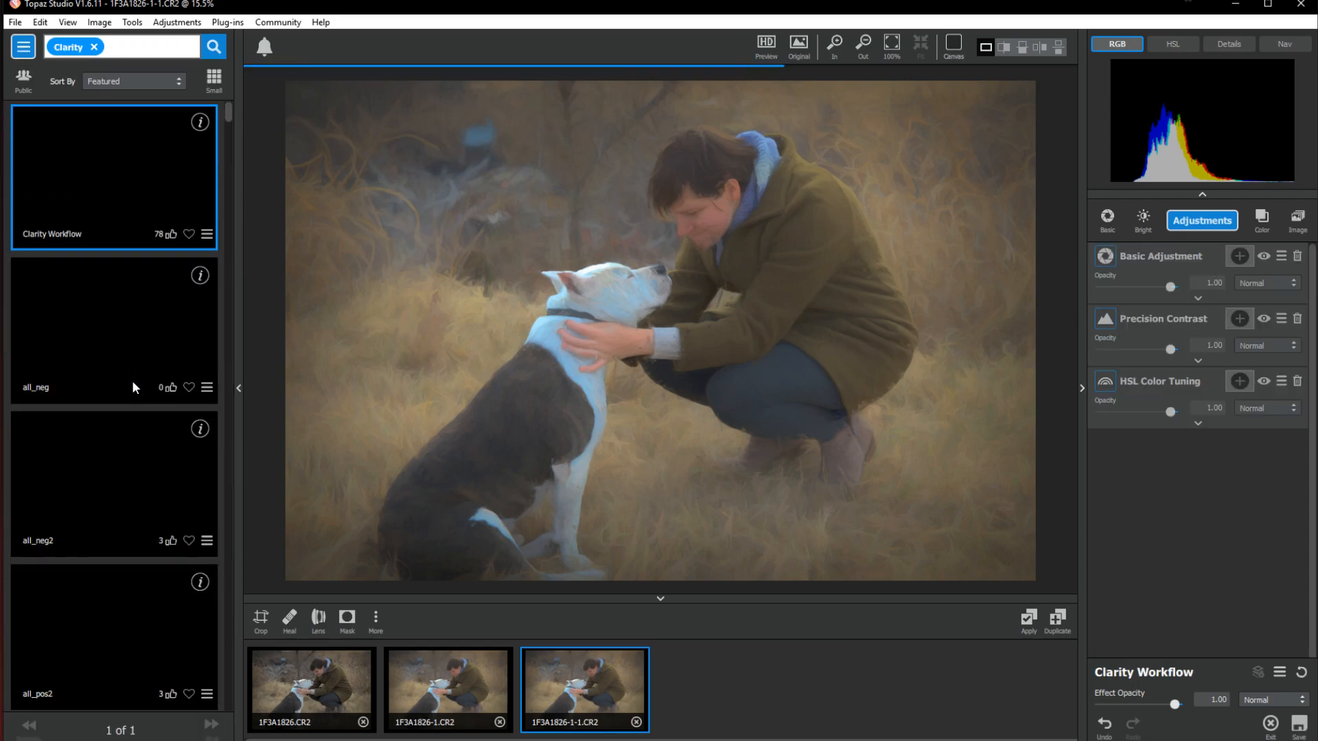
{"action": "left_click", "coordinate": [111, 629]}
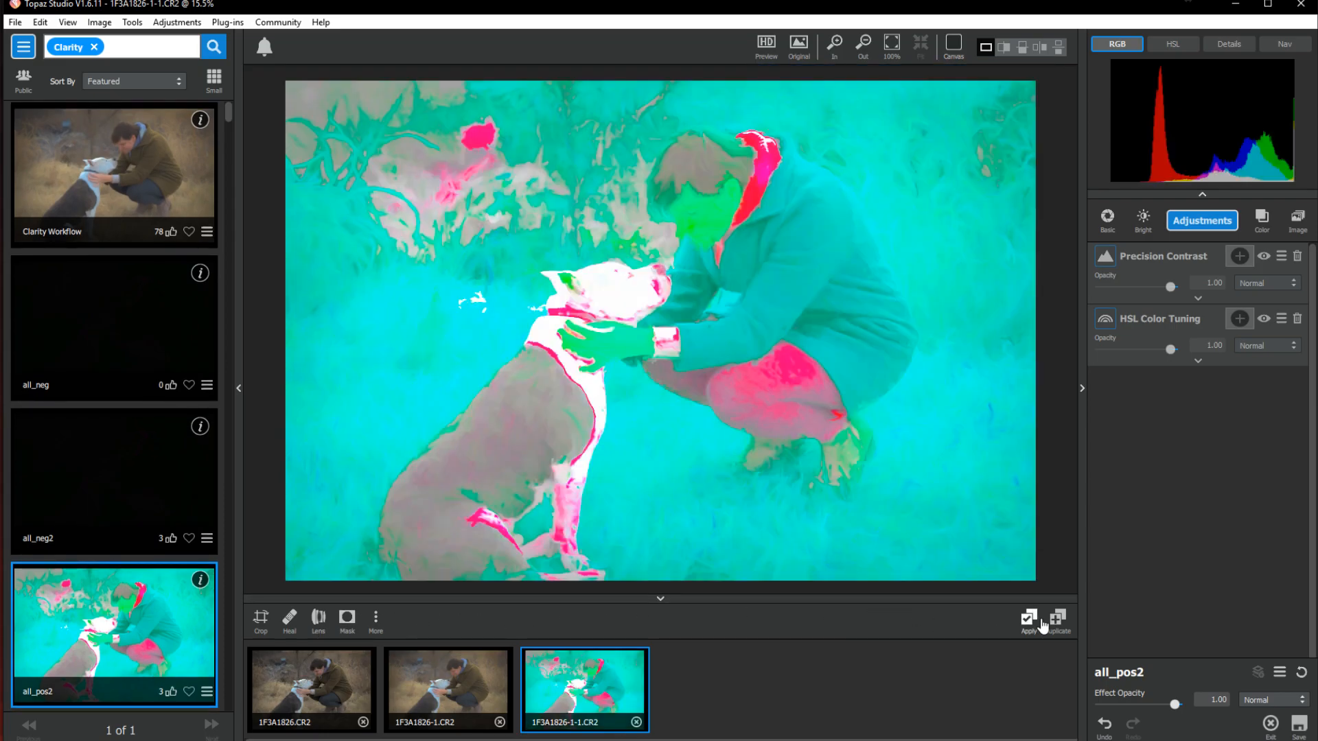
{"action": "left_click", "coordinate": [1028, 621]}
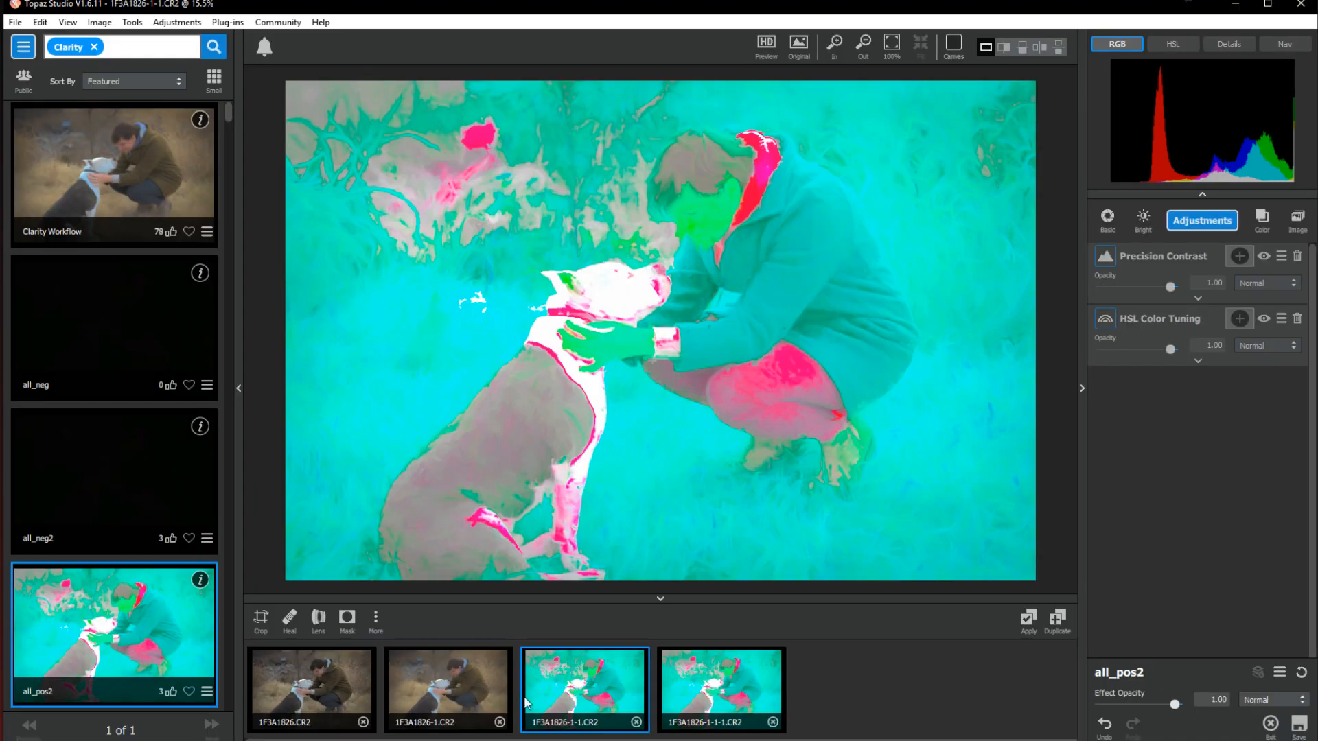
Step: Add the Burn It Down effect from the Glow category's Fantasy group to 1F3A1826-1-1-1.CR2
{"action": "left_click", "coordinate": [755, 681]}
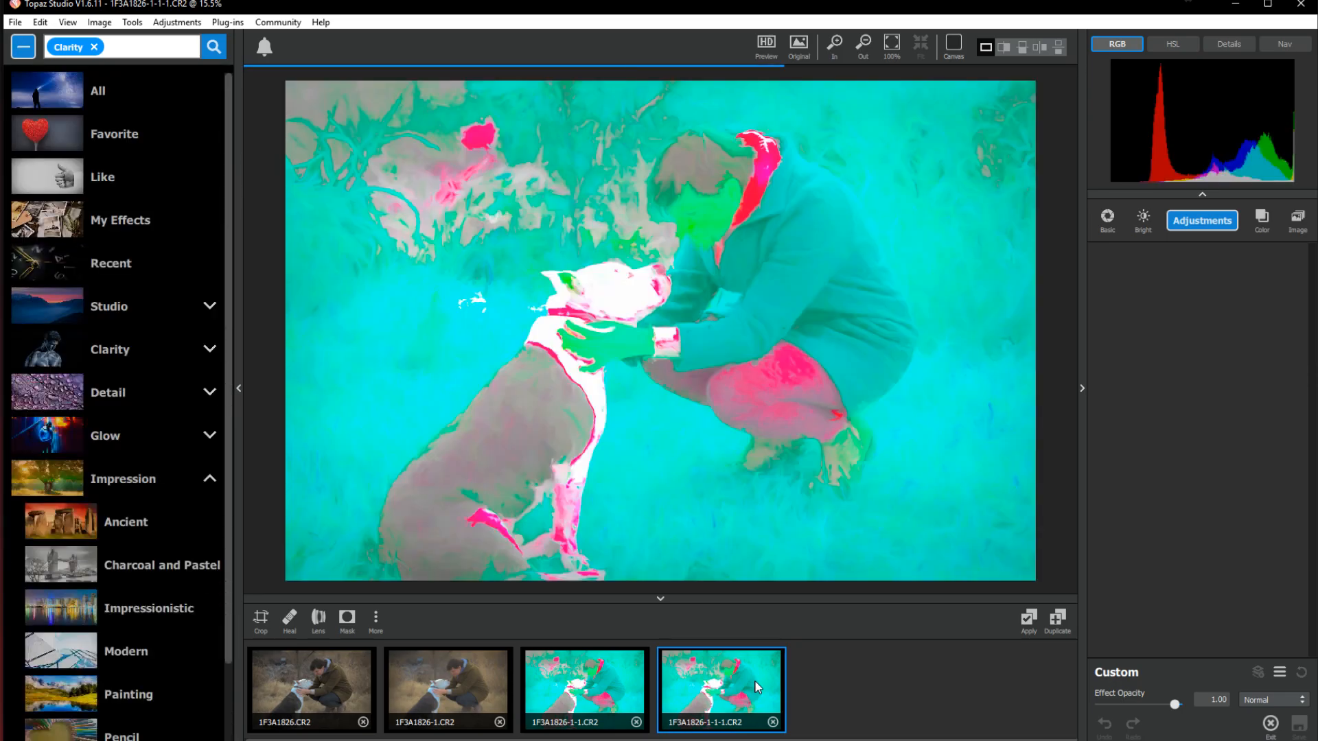
{"action": "left_click", "coordinate": [142, 445]}
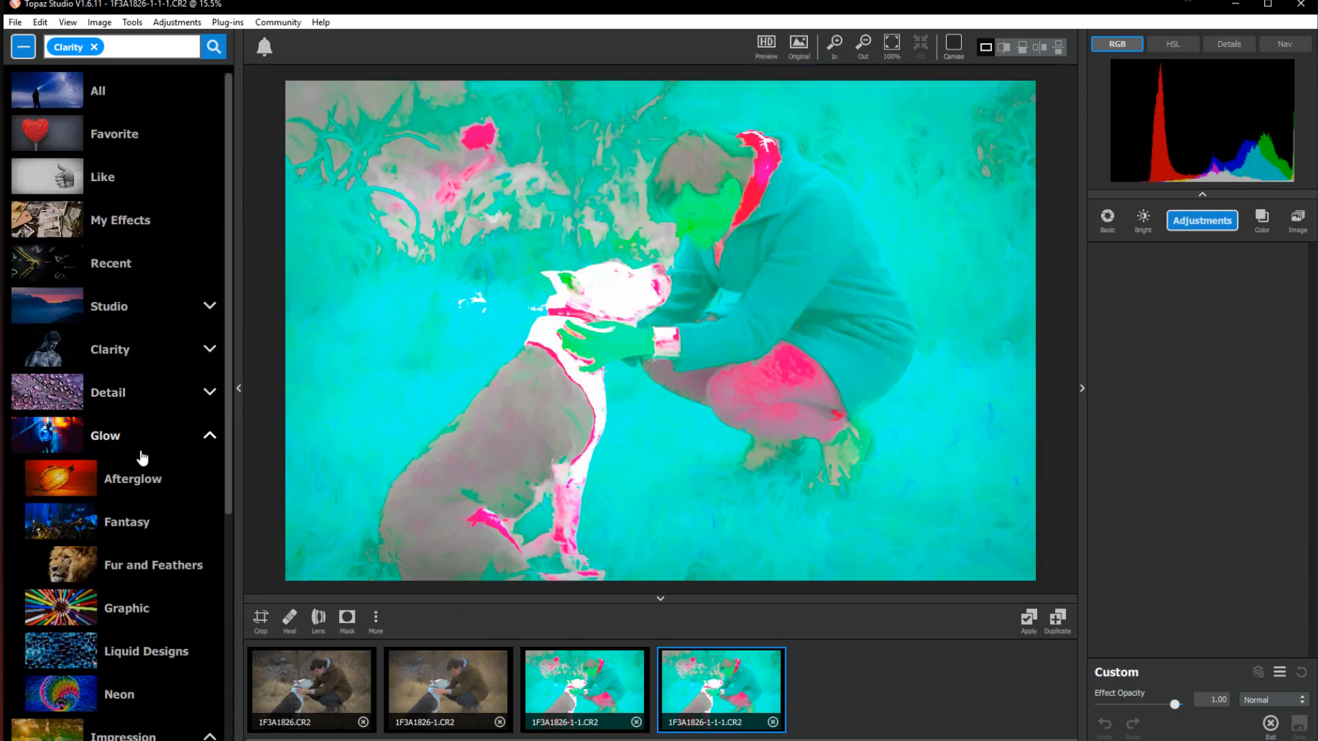
{"action": "left_click", "coordinate": [140, 534]}
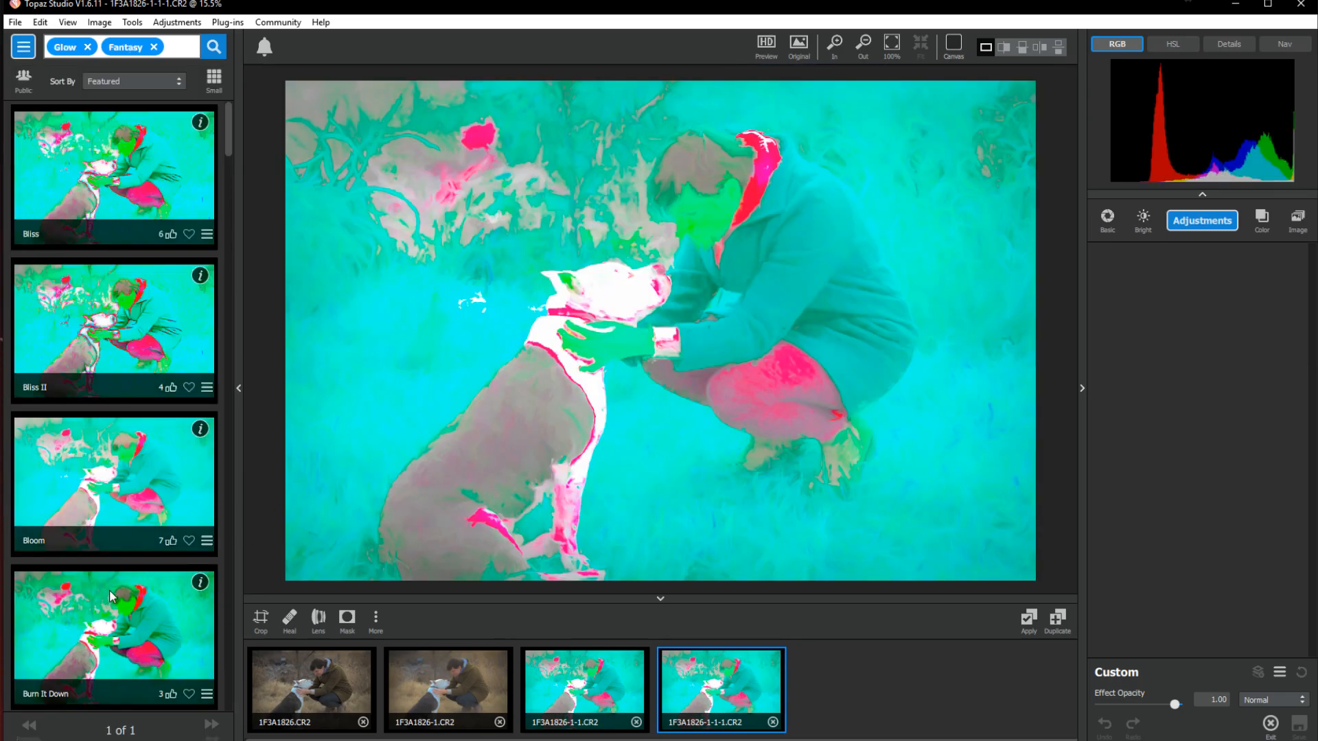
{"action": "left_click", "coordinate": [127, 633]}
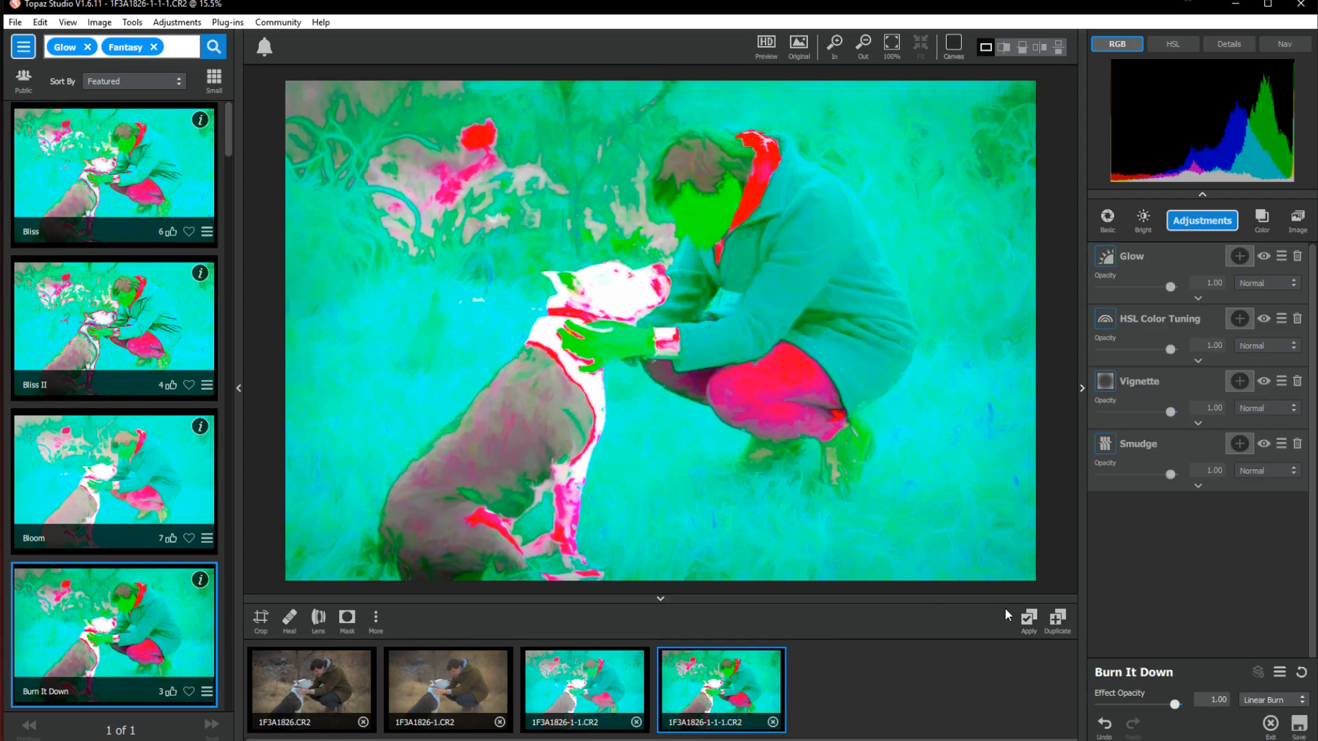
Step: Apply the Burn It Down edit of 1F3A1826-1-1-1.CR2 as a new image
{"action": "left_click", "coordinate": [1029, 618]}
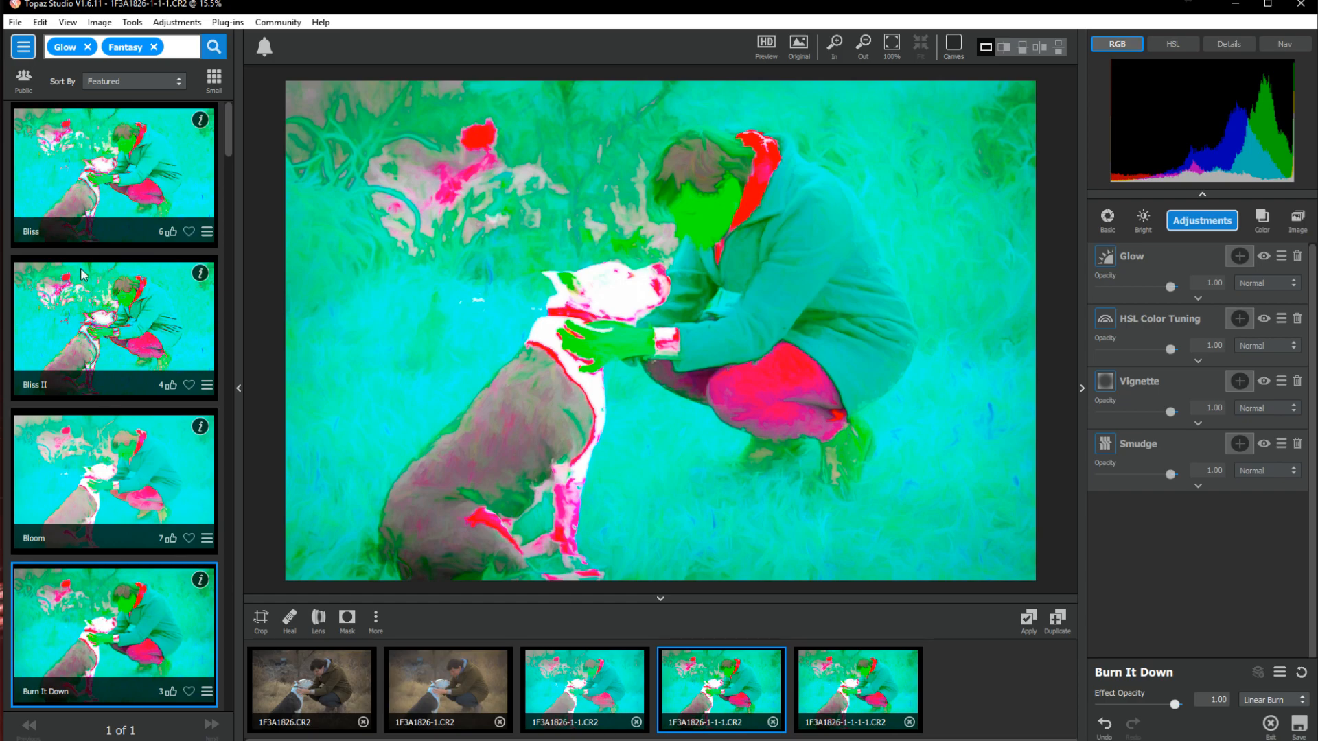
Step: Search all effects for "black" and try the second Black and White Photograph effect on 1F3A1826-1-1-1.CR2
{"action": "left_click", "coordinate": [24, 47]}
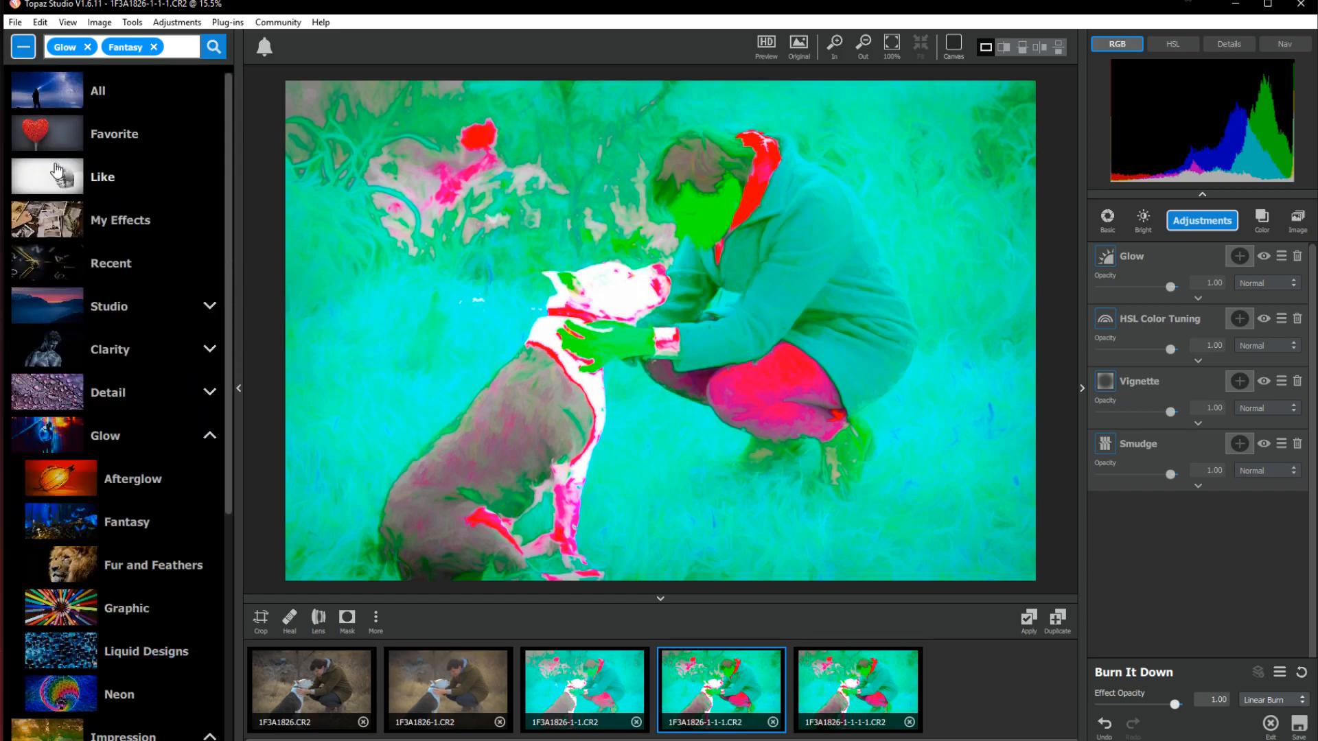
{"action": "left_click", "coordinate": [55, 93]}
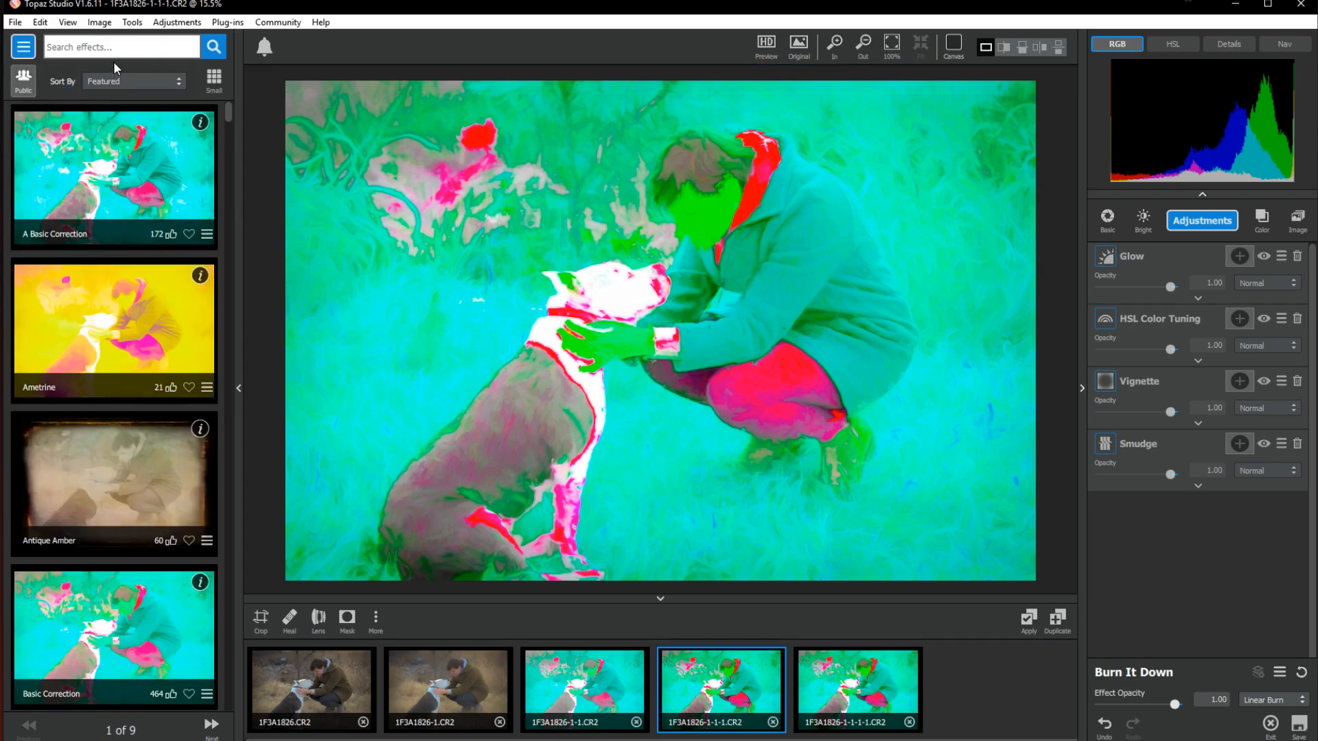
{"action": "left_click", "coordinate": [142, 44]}
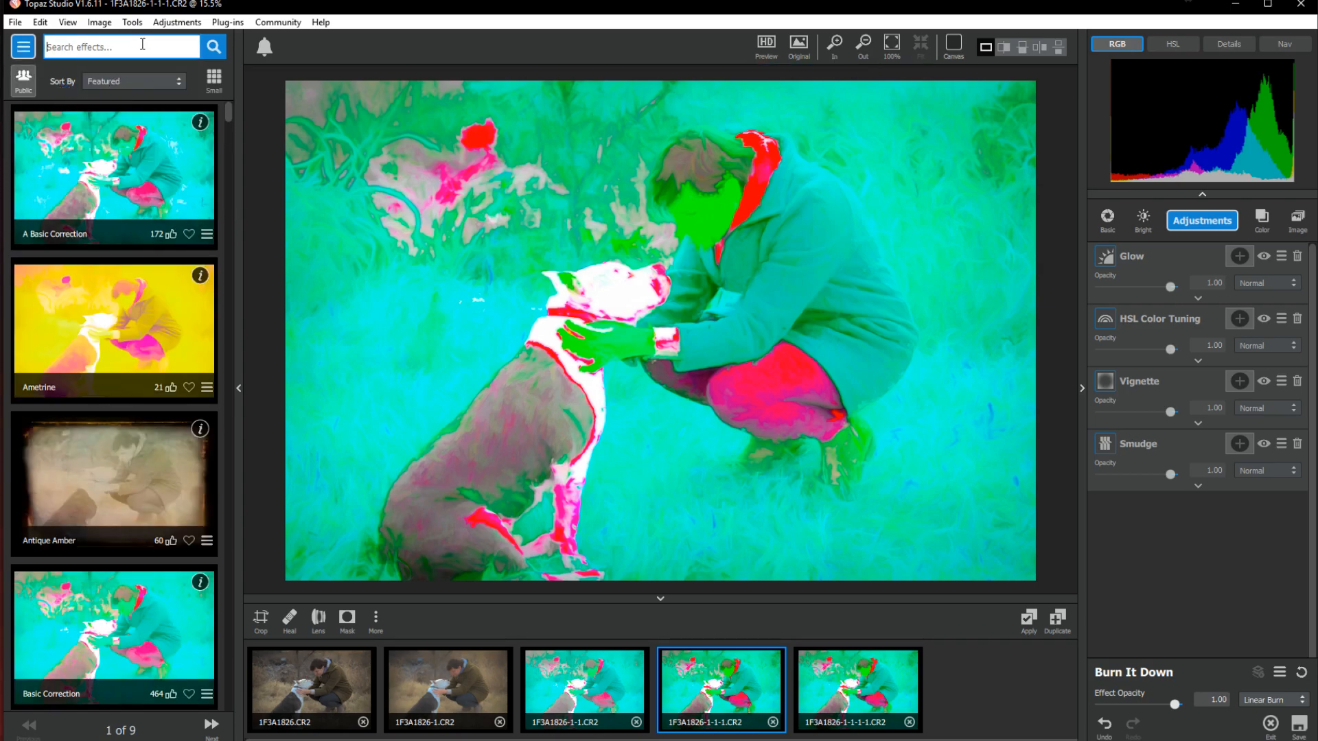
{"action": "type", "text": "black"}
{"action": "key", "text": "Return"}
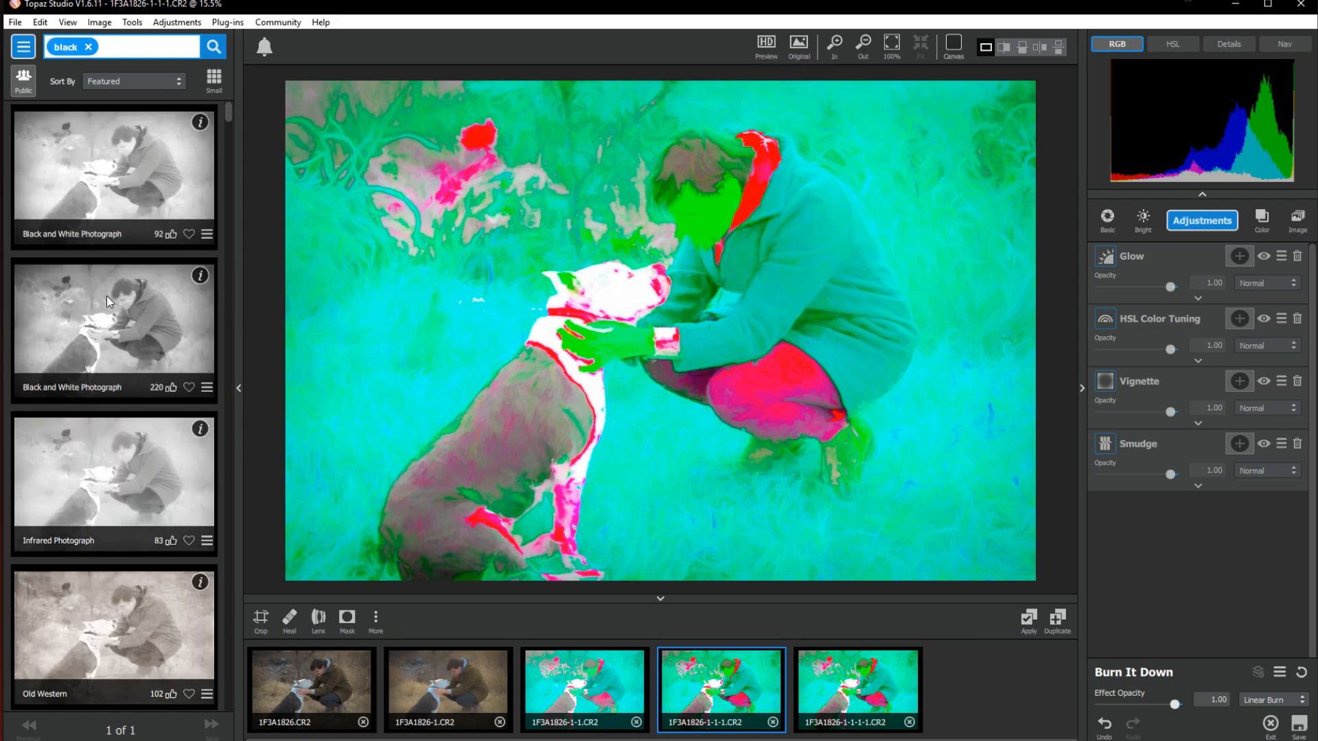
{"action": "left_click", "coordinate": [106, 300]}
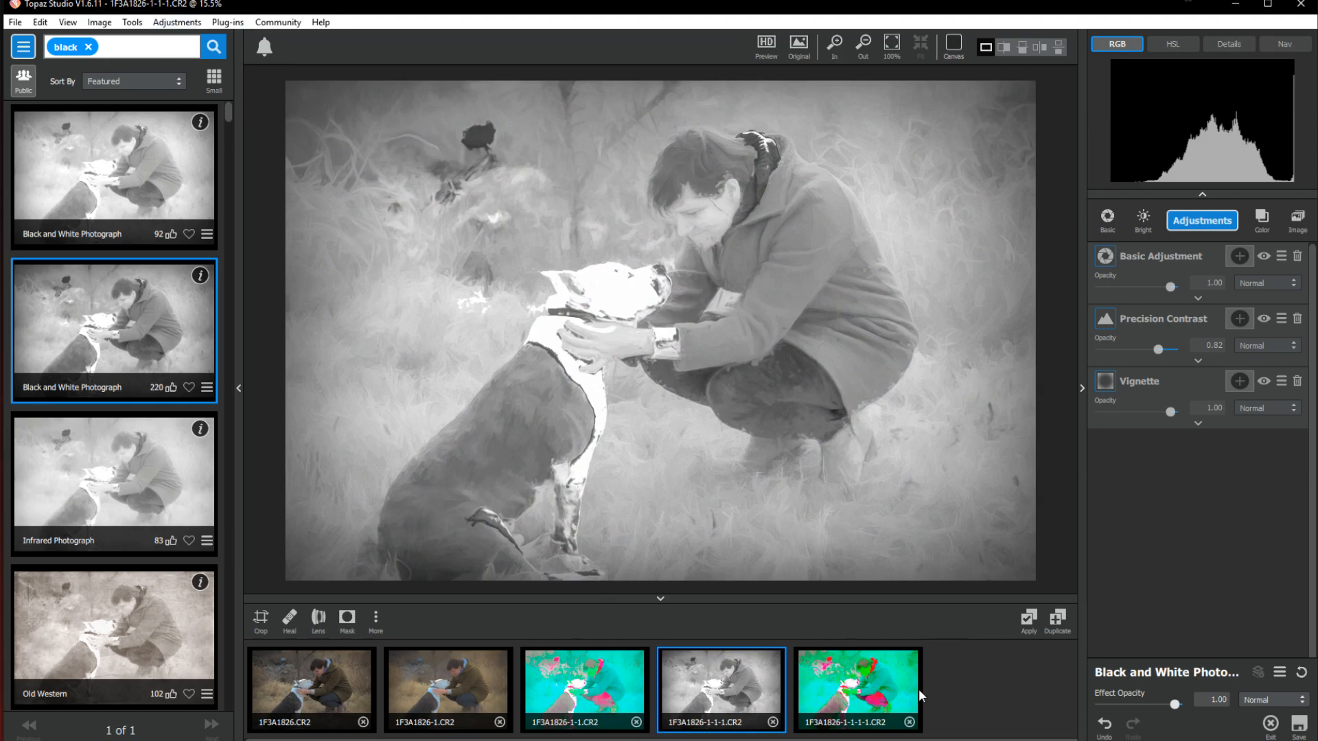
Step: Undo the Black and White Photograph effect on 1F3A1826-1-1-1.CR2
{"action": "left_click", "coordinate": [866, 706]}
{"action": "left_click", "coordinate": [724, 710]}
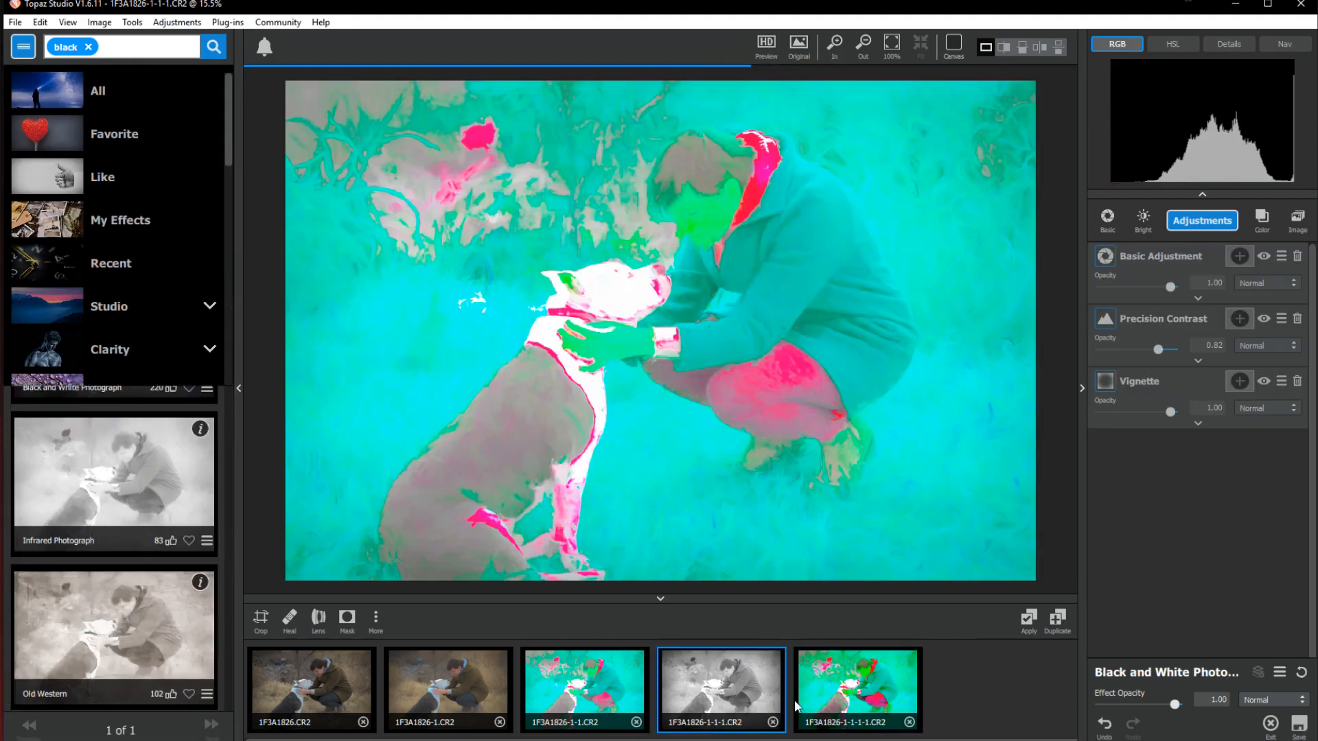
{"action": "left_click", "coordinate": [1104, 723]}
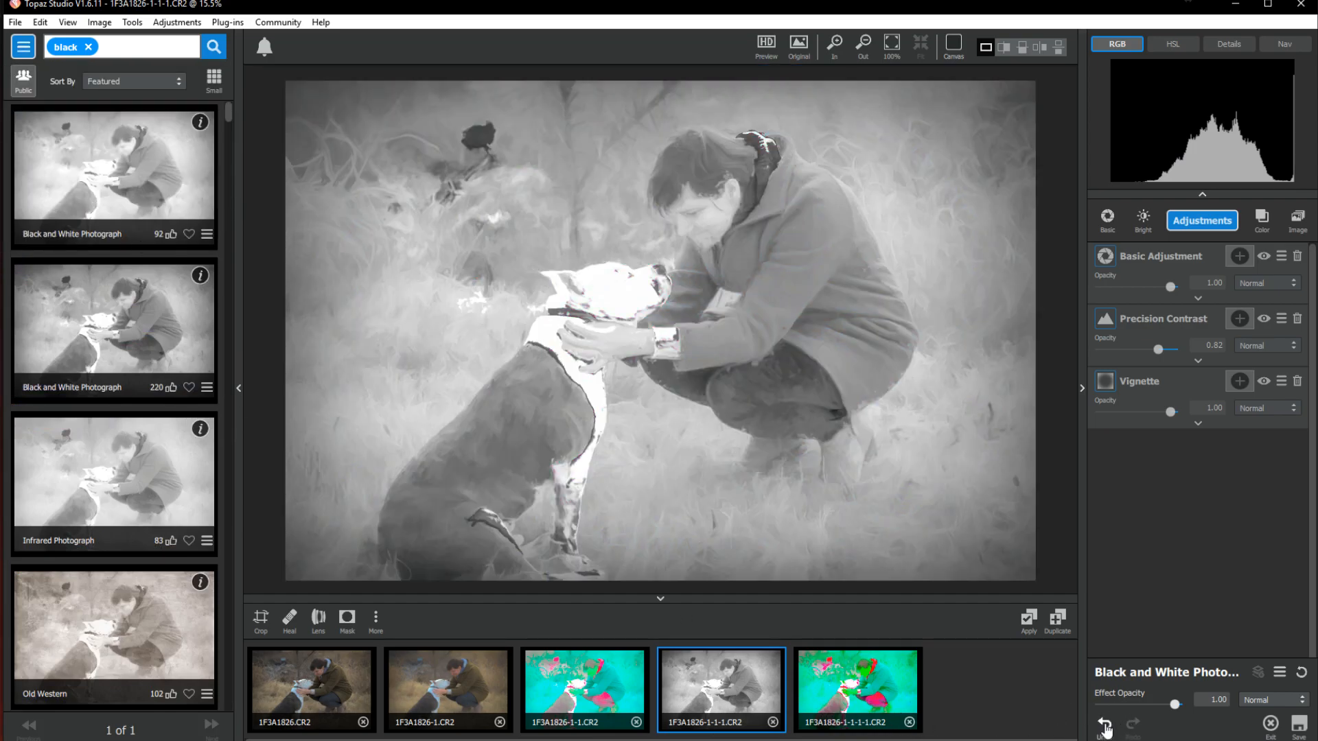
{"action": "left_click", "coordinate": [1104, 726]}
Step: Add the Black and White Photograph effect from the recent effects to 1F3A1826-1-1-1-1.CR2
{"action": "left_click", "coordinate": [839, 682]}
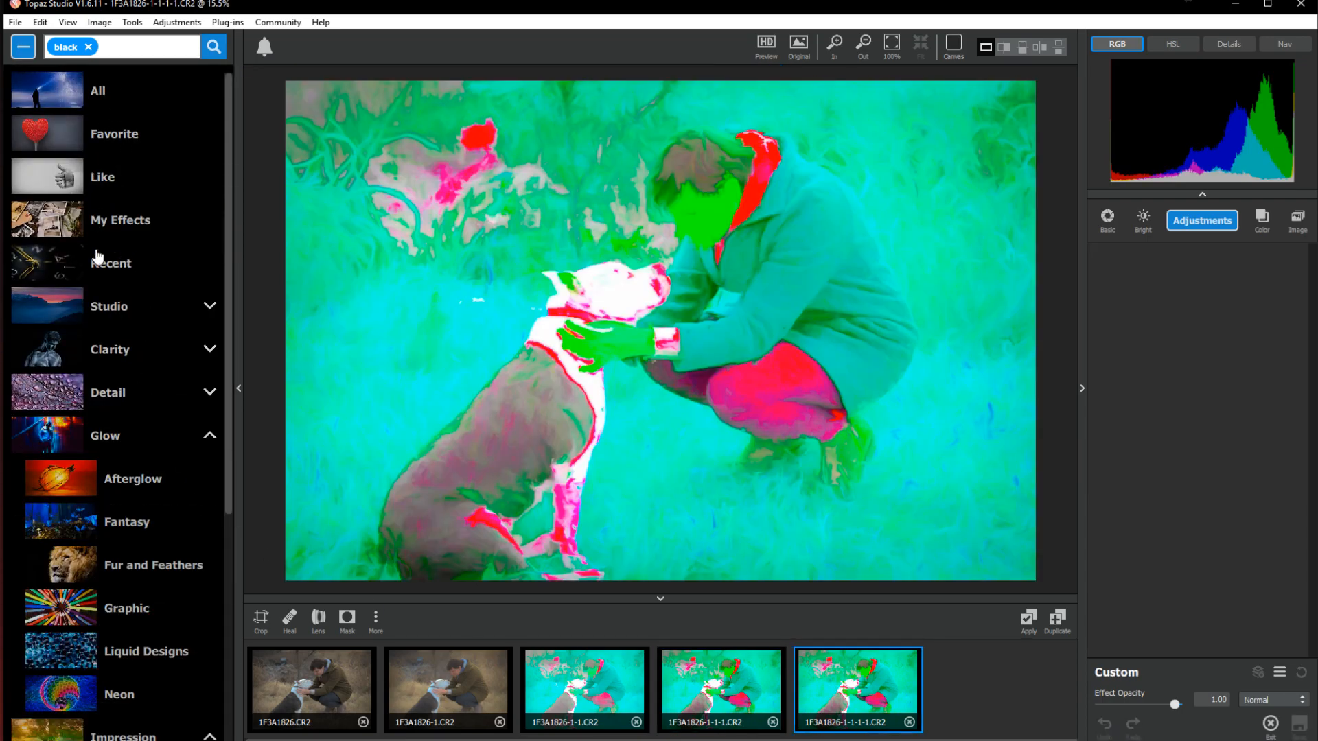
{"action": "left_click", "coordinate": [94, 275]}
{"action": "left_click", "coordinate": [115, 176]}
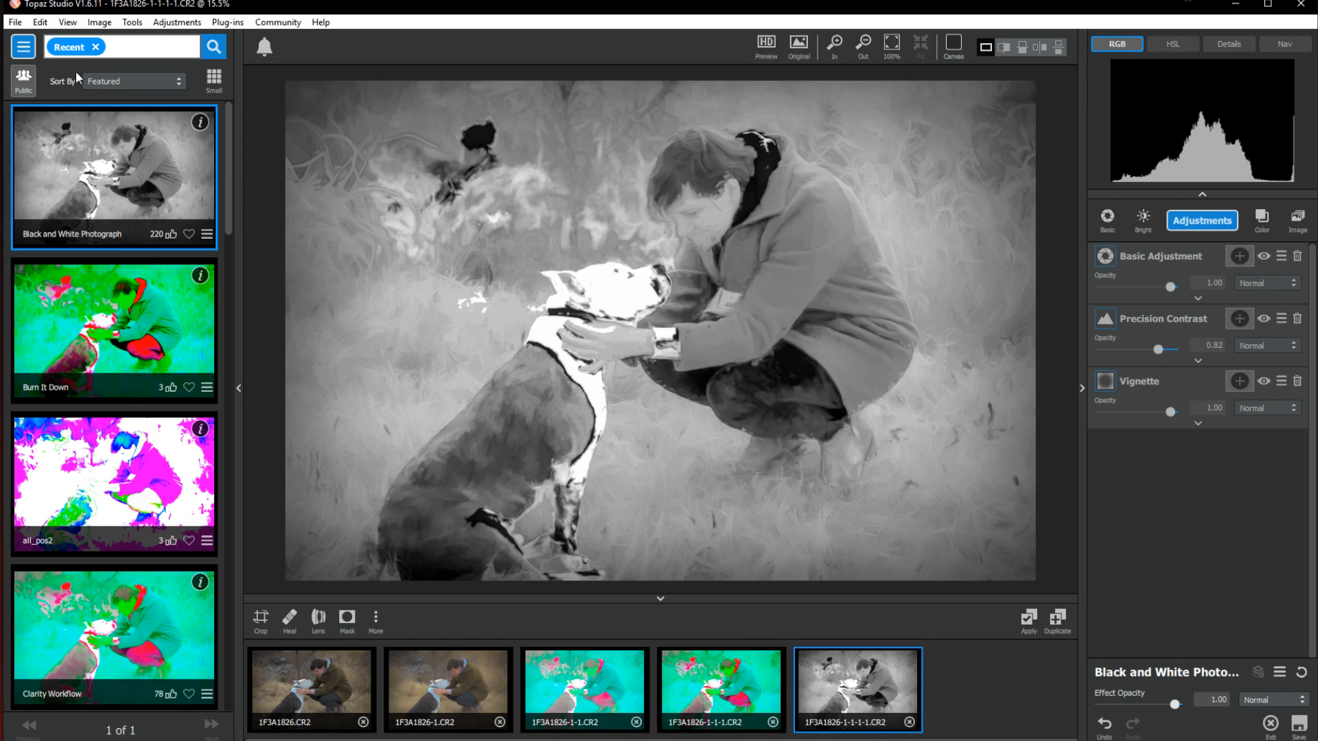
Step: Enable the workflow preference "Switch to new Image after Applying Image" and save the preferences
{"action": "left_click", "coordinate": [21, 26]}
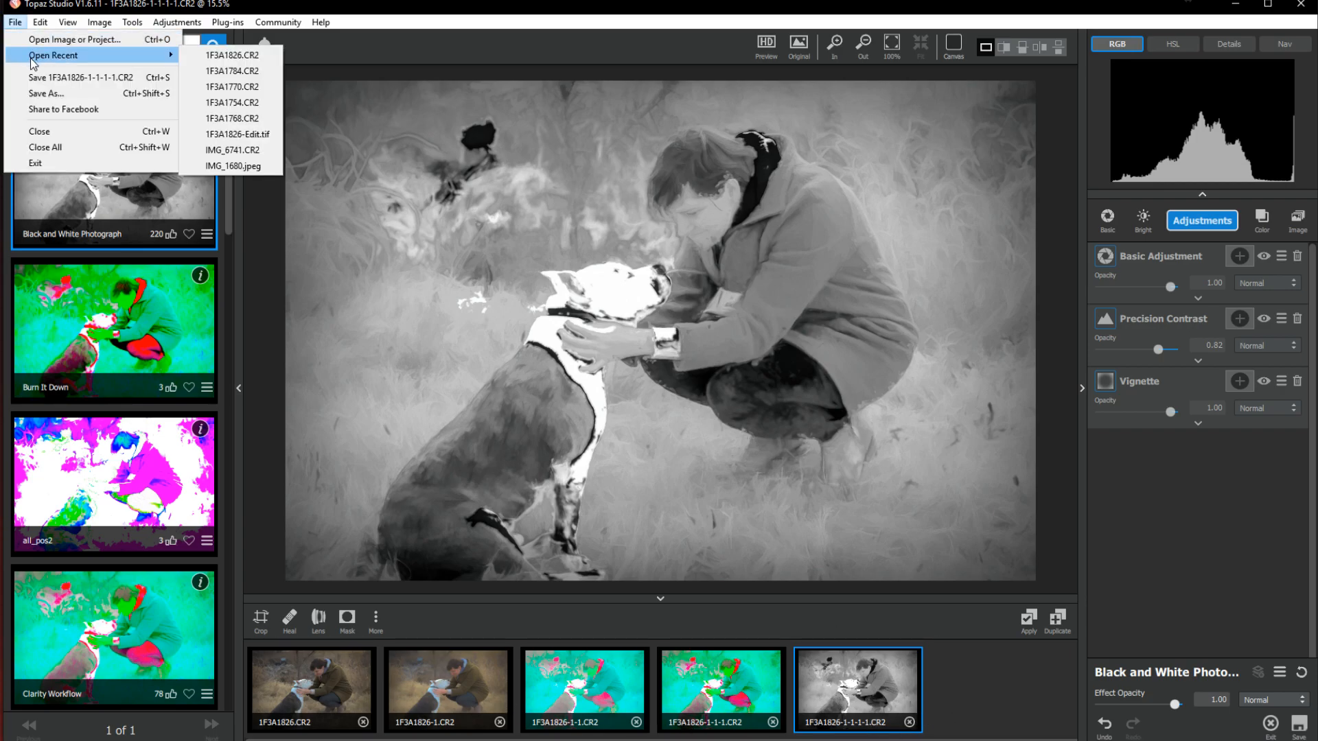
{"action": "mouse_move", "coordinate": [40, 20]}
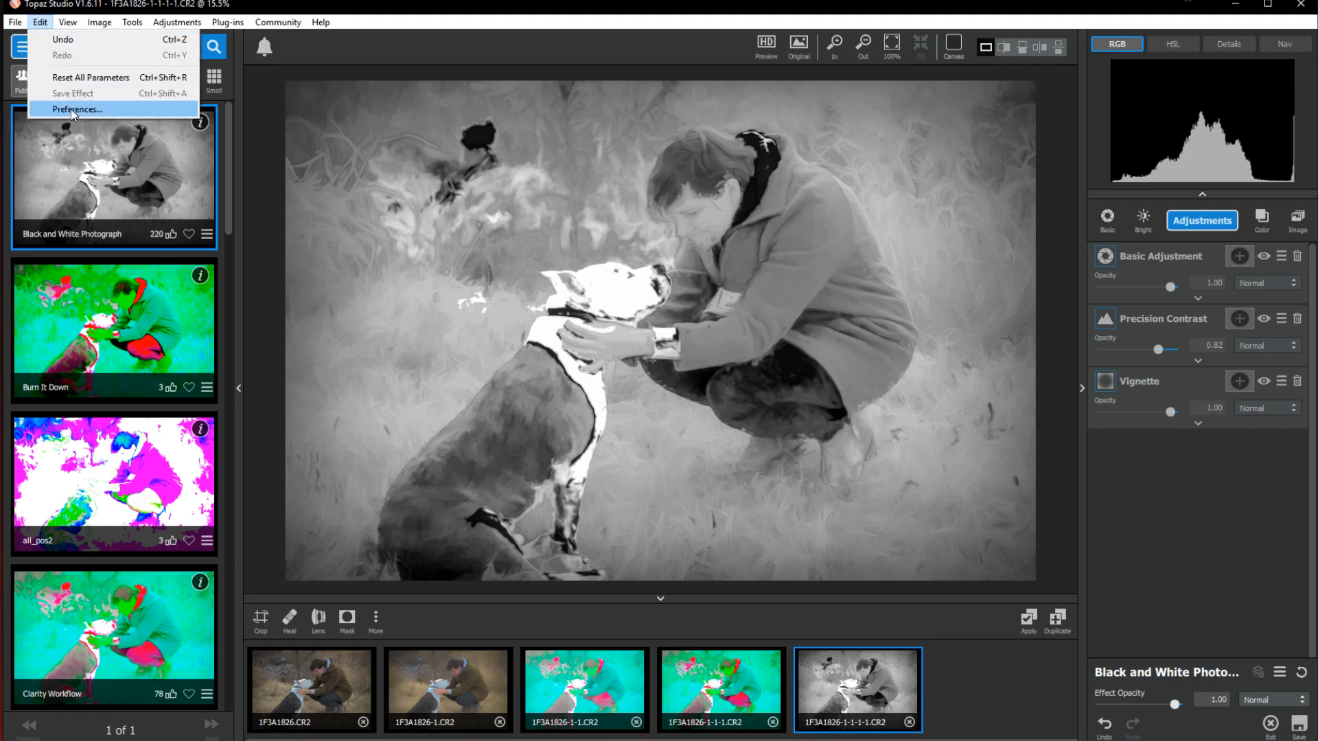
{"action": "left_click", "coordinate": [71, 109]}
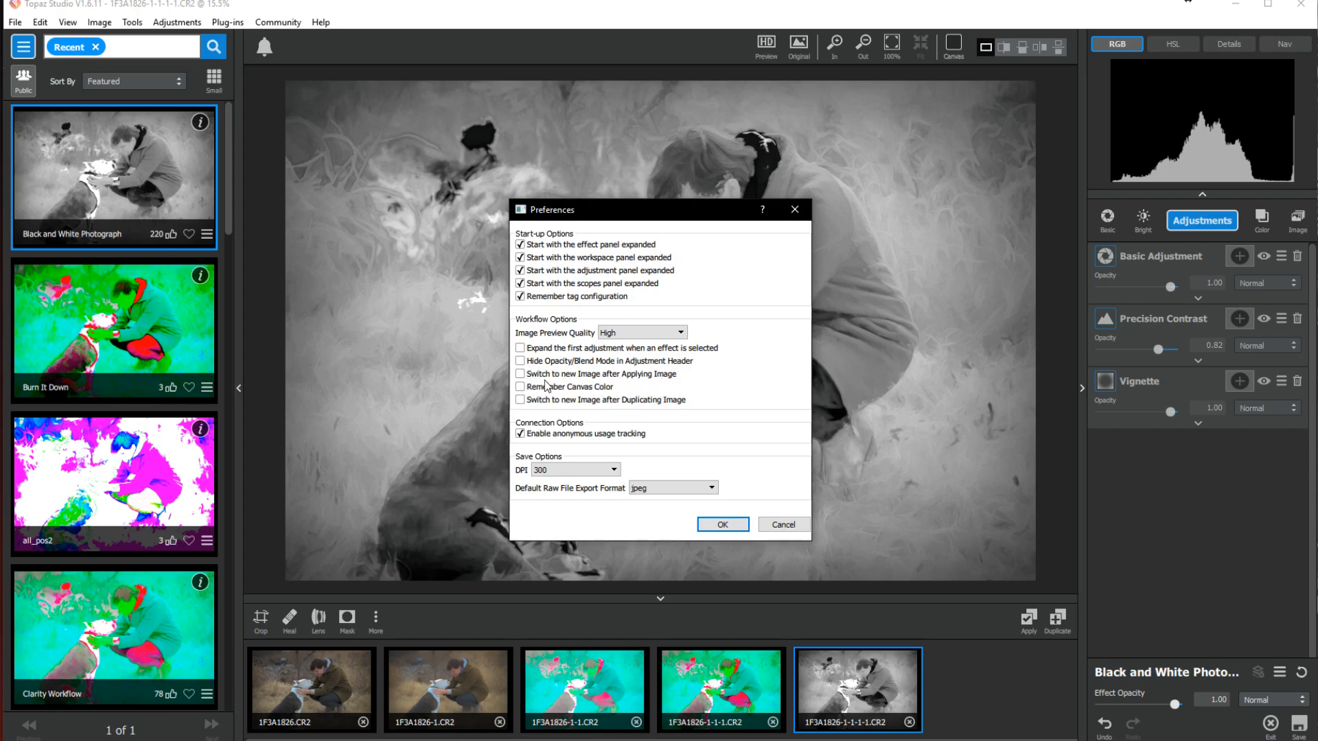
{"action": "left_click", "coordinate": [518, 375]}
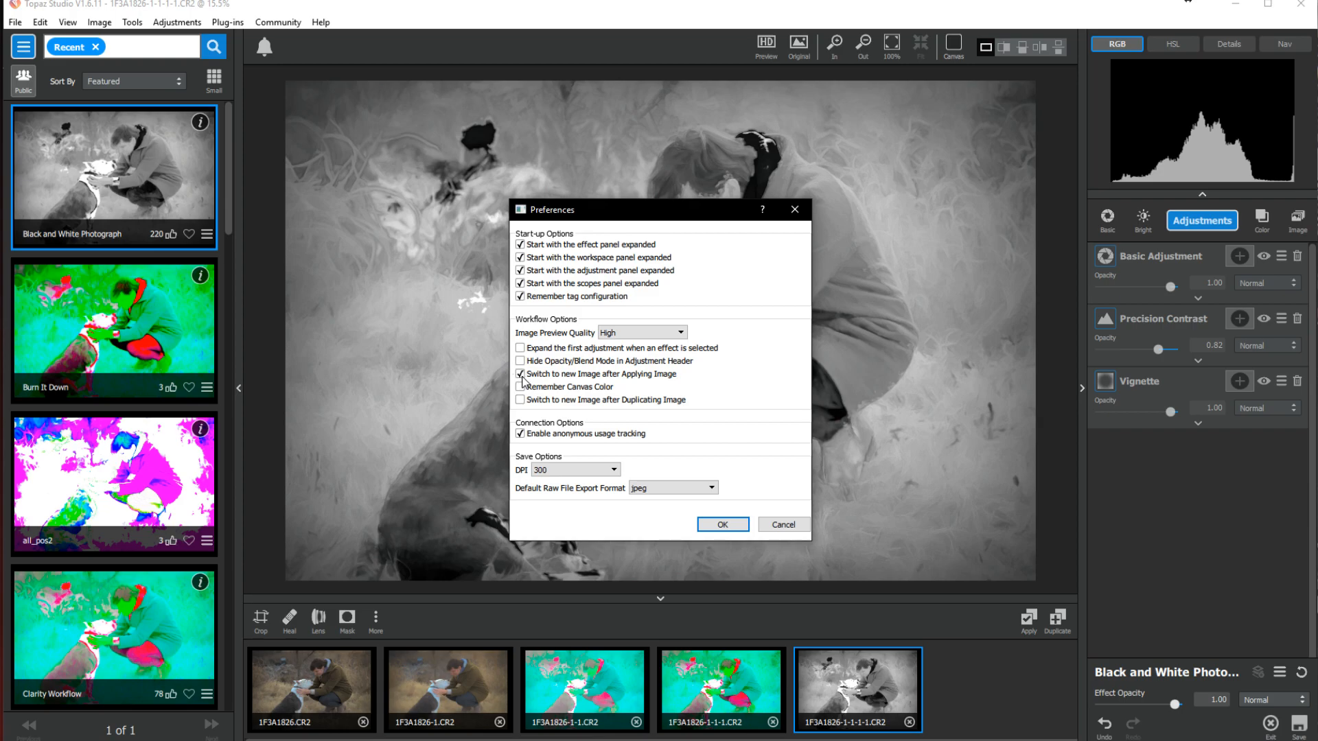
{"action": "left_click", "coordinate": [723, 524]}
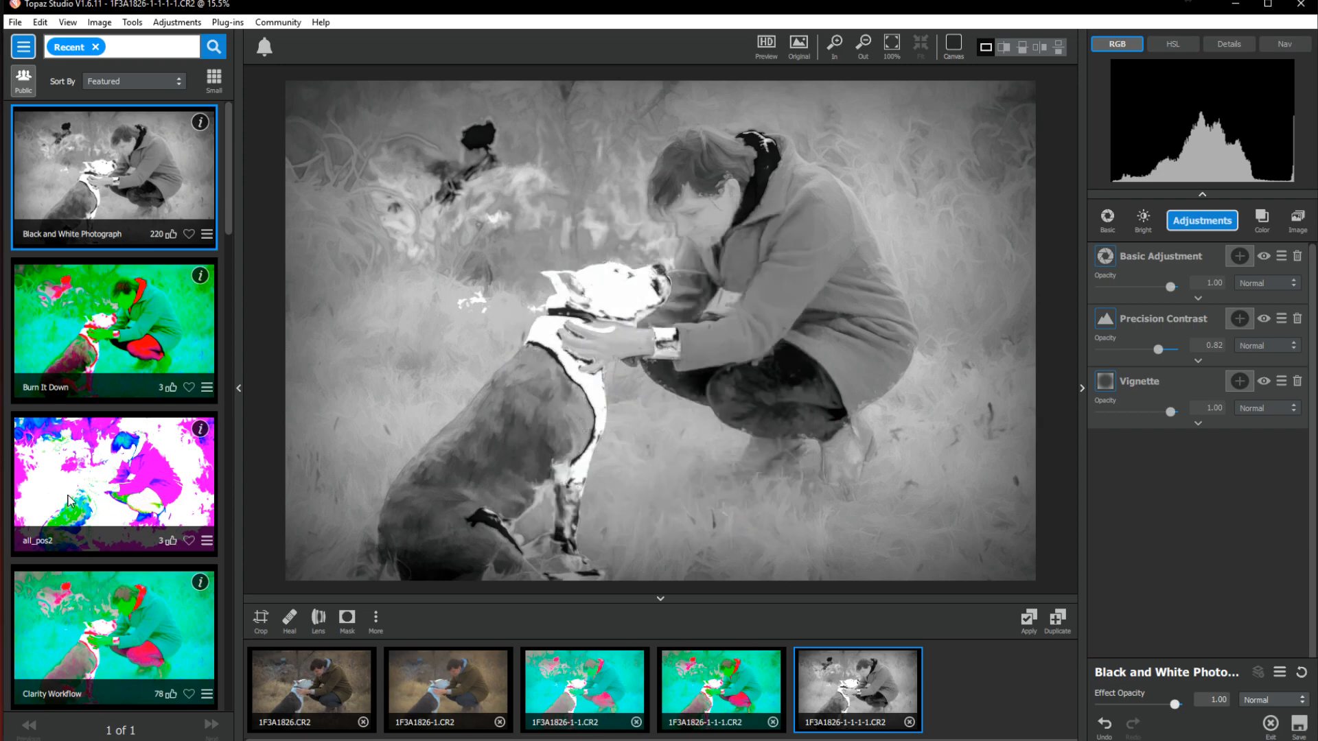
Step: Replace the effect on 1F3A1826-1-1-1-1.CR2 with the recent effect Cave Dweller II and apply the result as a new image
{"action": "scroll", "coordinate": [127, 473], "scroll_direction": "down", "scroll_amount": 8}
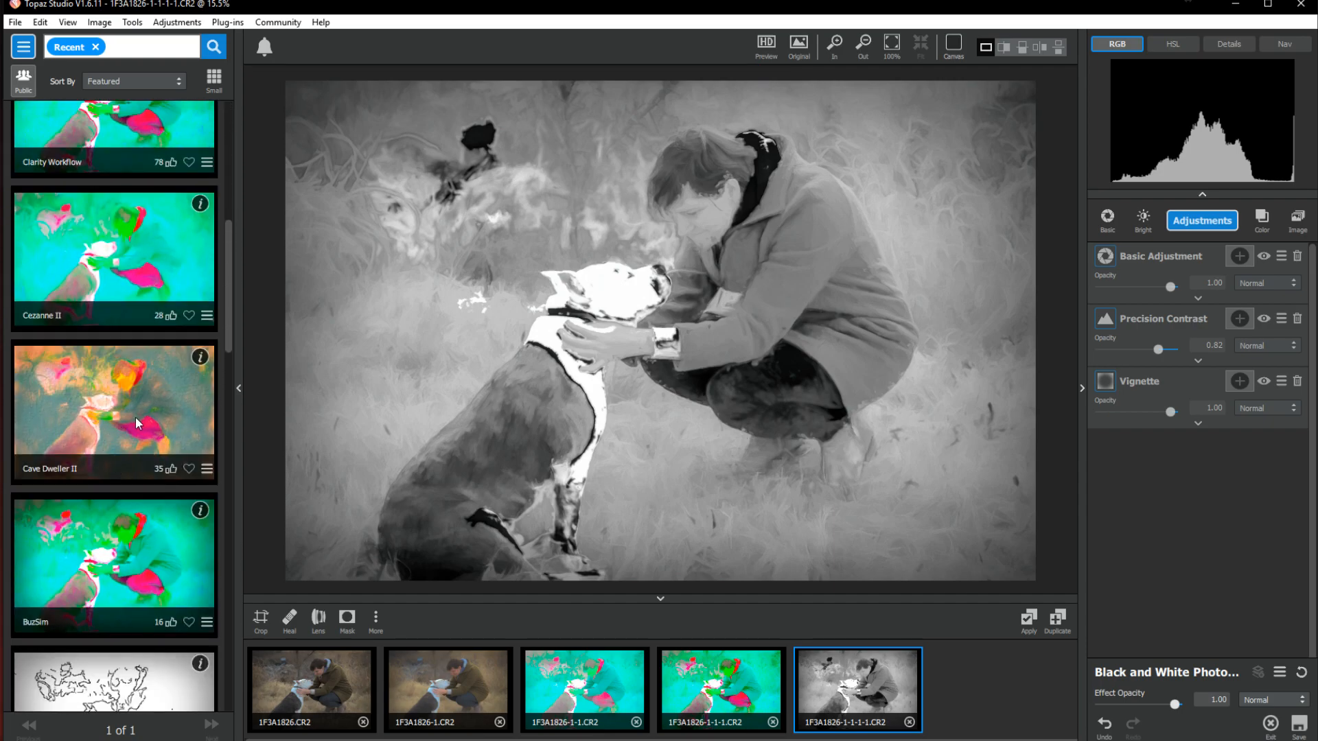
{"action": "left_click", "coordinate": [137, 417]}
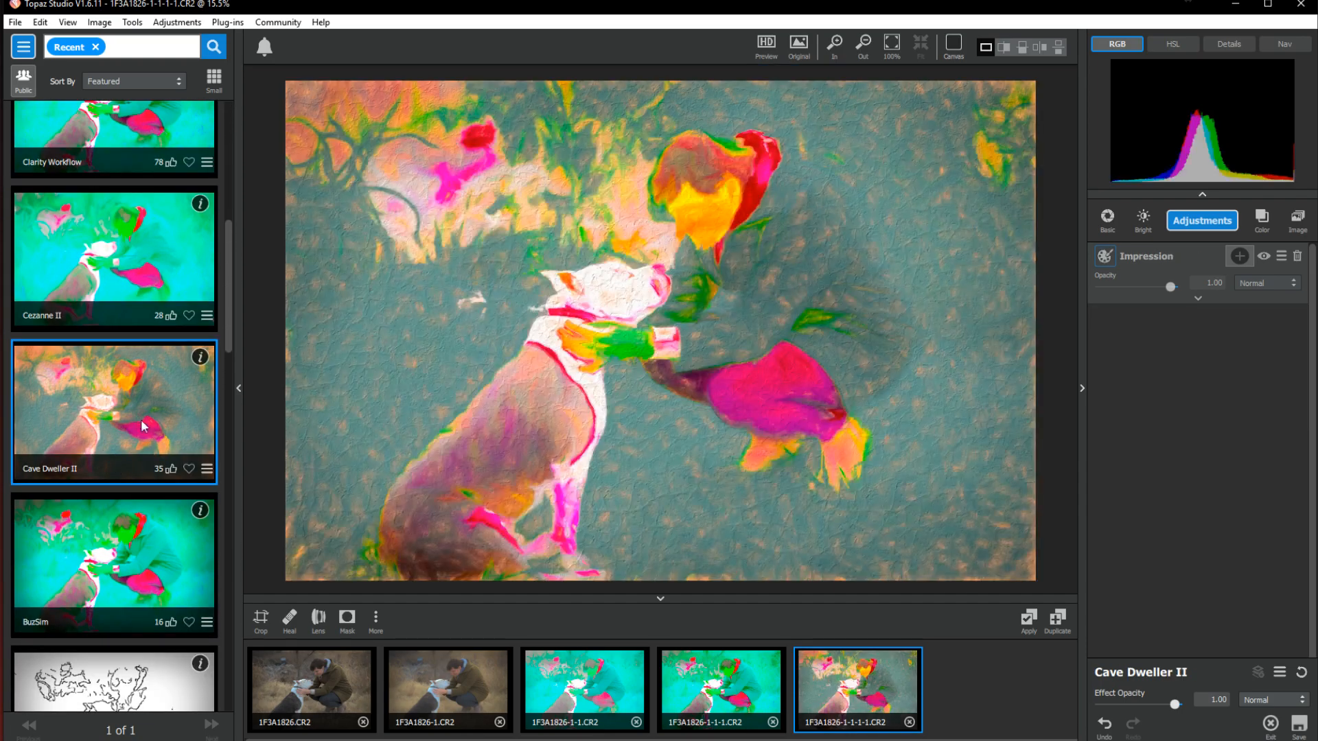
{"action": "left_click", "coordinate": [1026, 615]}
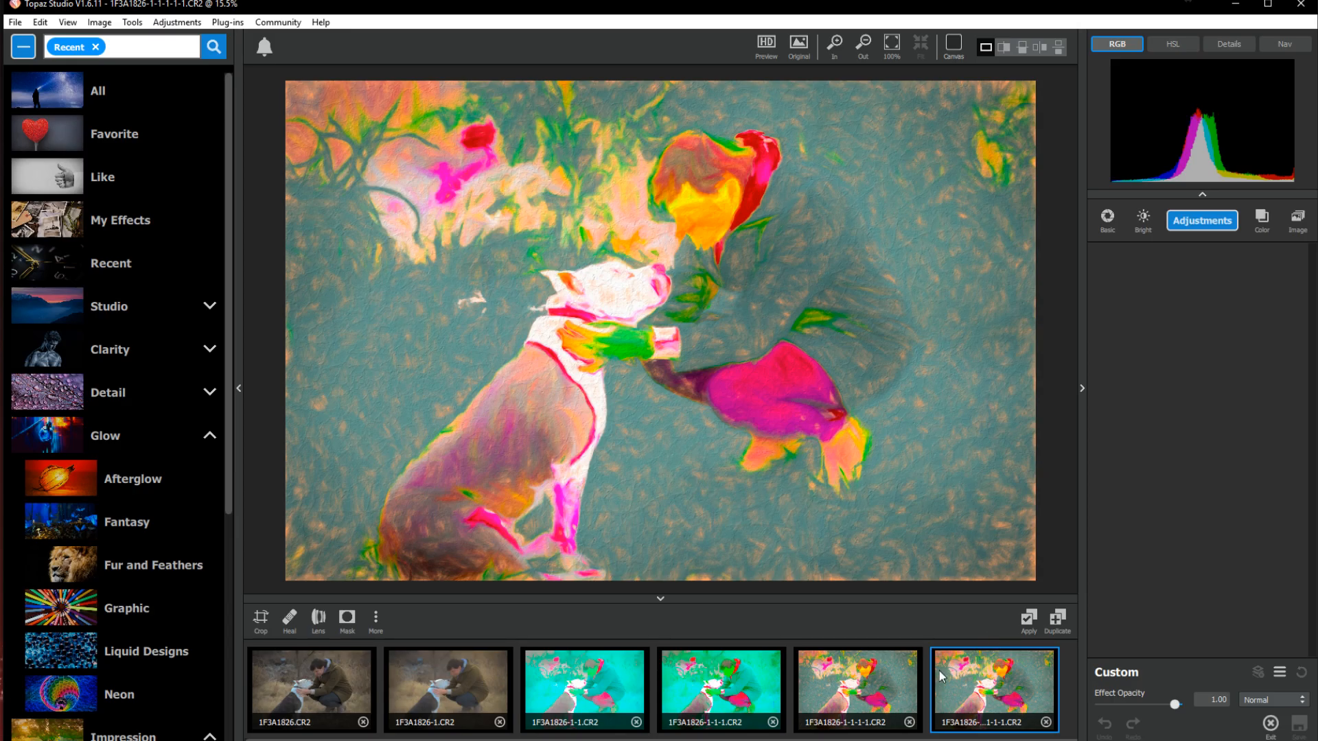
Step: View the program's graphics information and close it
{"action": "left_click", "coordinate": [291, 26]}
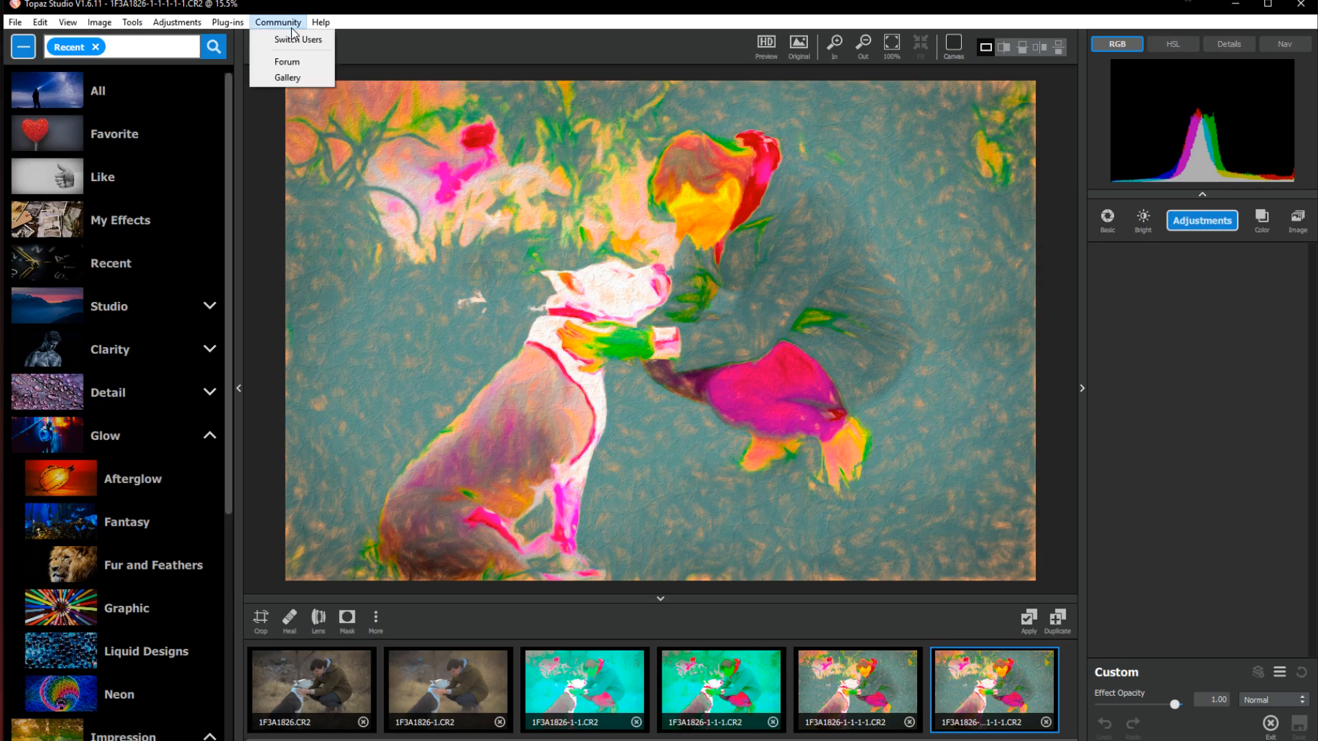
{"action": "mouse_move", "coordinate": [319, 27]}
{"action": "left_click", "coordinate": [343, 108]}
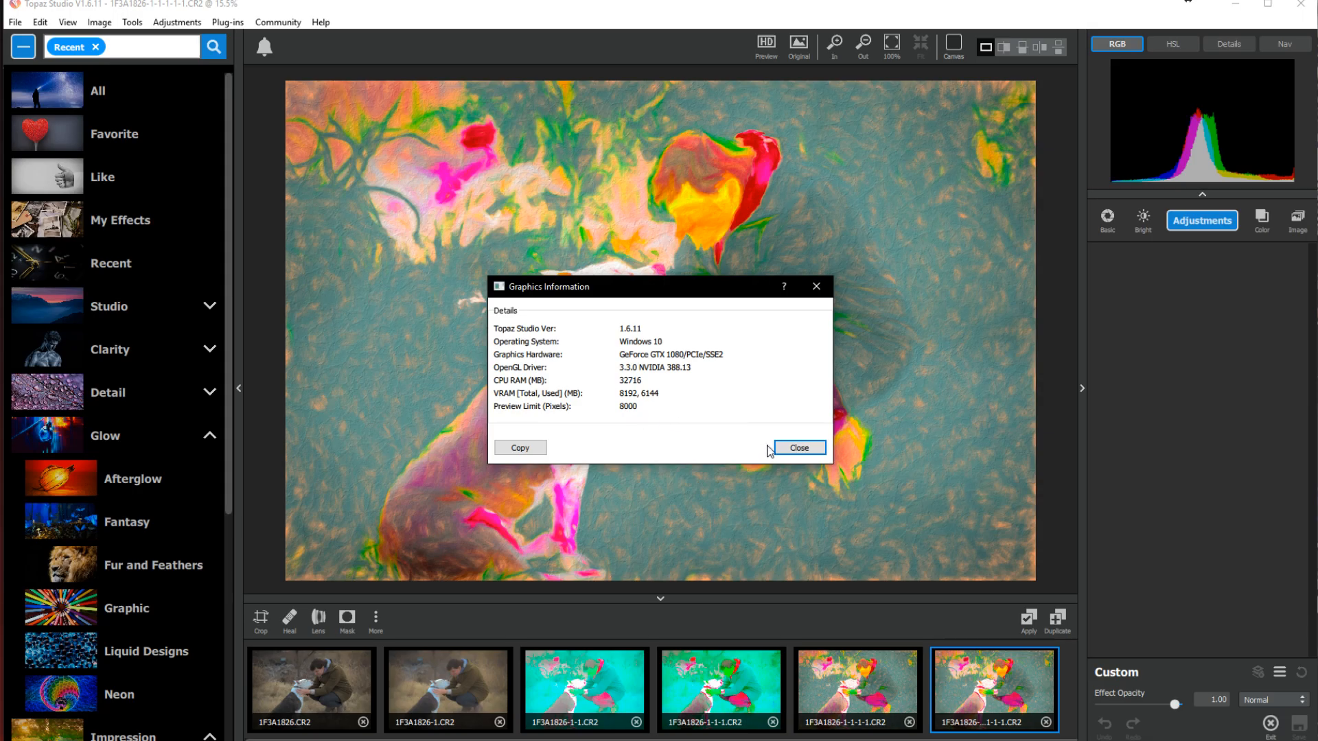
{"action": "left_click", "coordinate": [798, 448]}
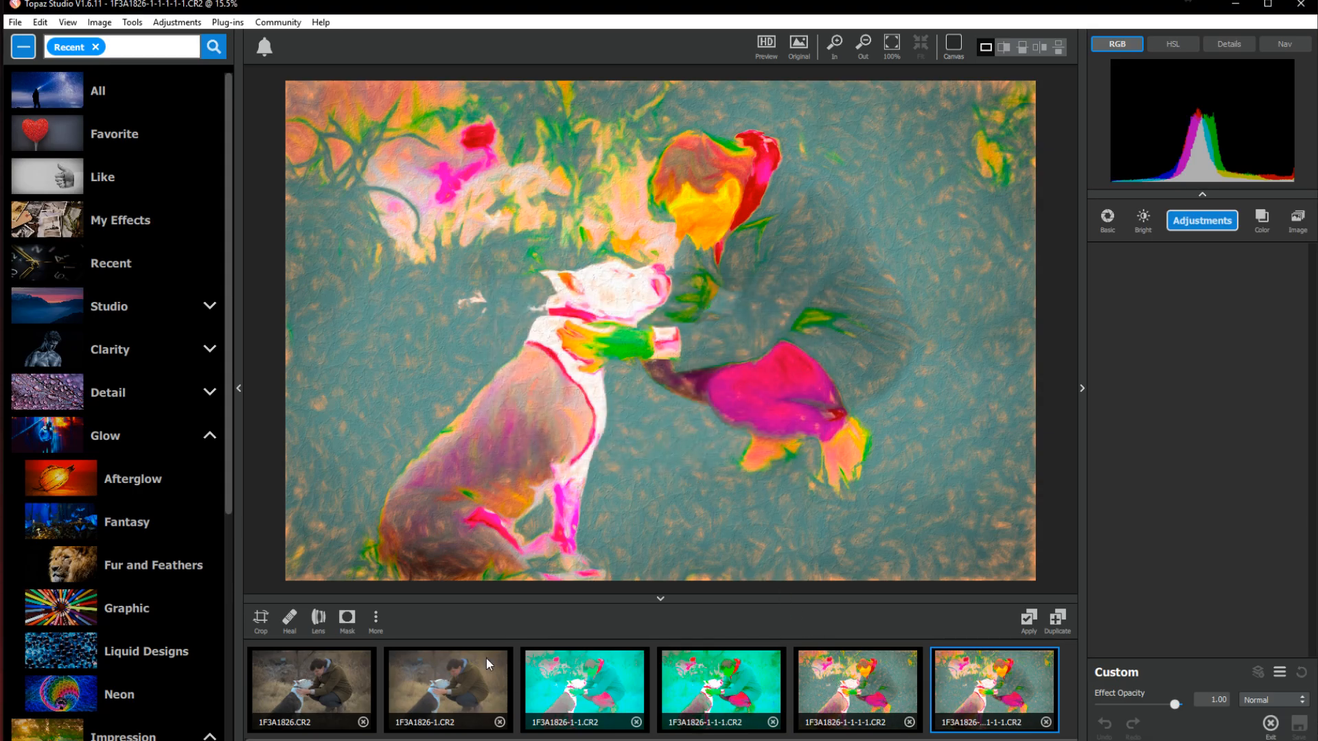
Step: Compare the edited image versions and the effect used on each, ending on 1F3A1826-1-1-1.CR2
{"action": "left_click", "coordinate": [762, 704]}
{"action": "left_click", "coordinate": [567, 699]}
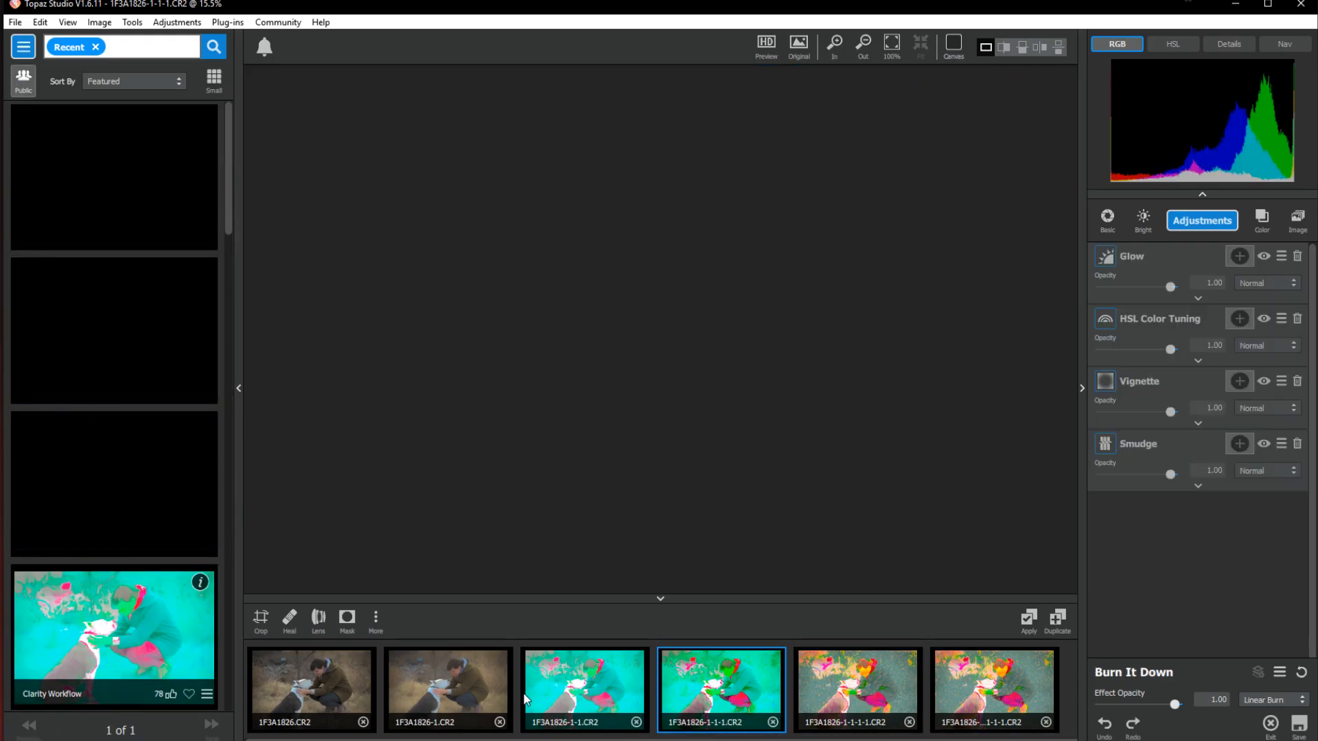
{"action": "left_click", "coordinate": [424, 695]}
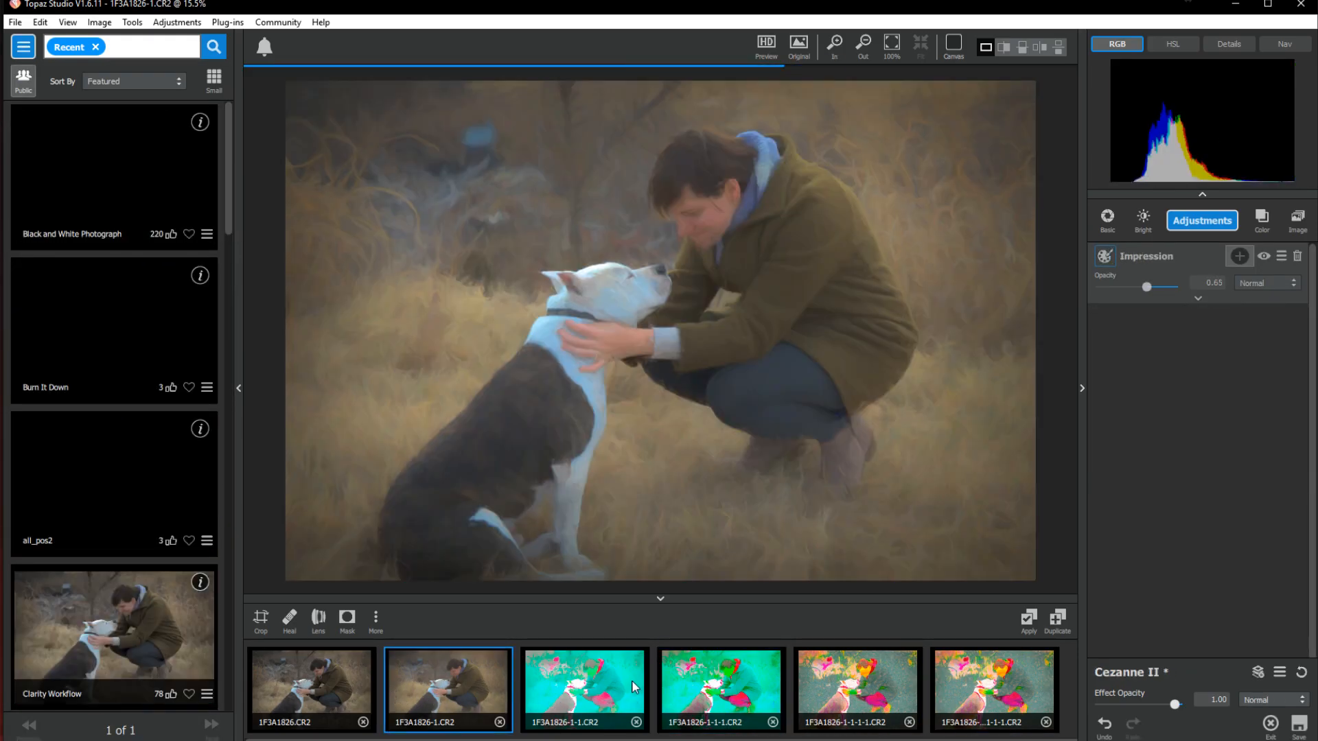
{"action": "left_click", "coordinate": [726, 692]}
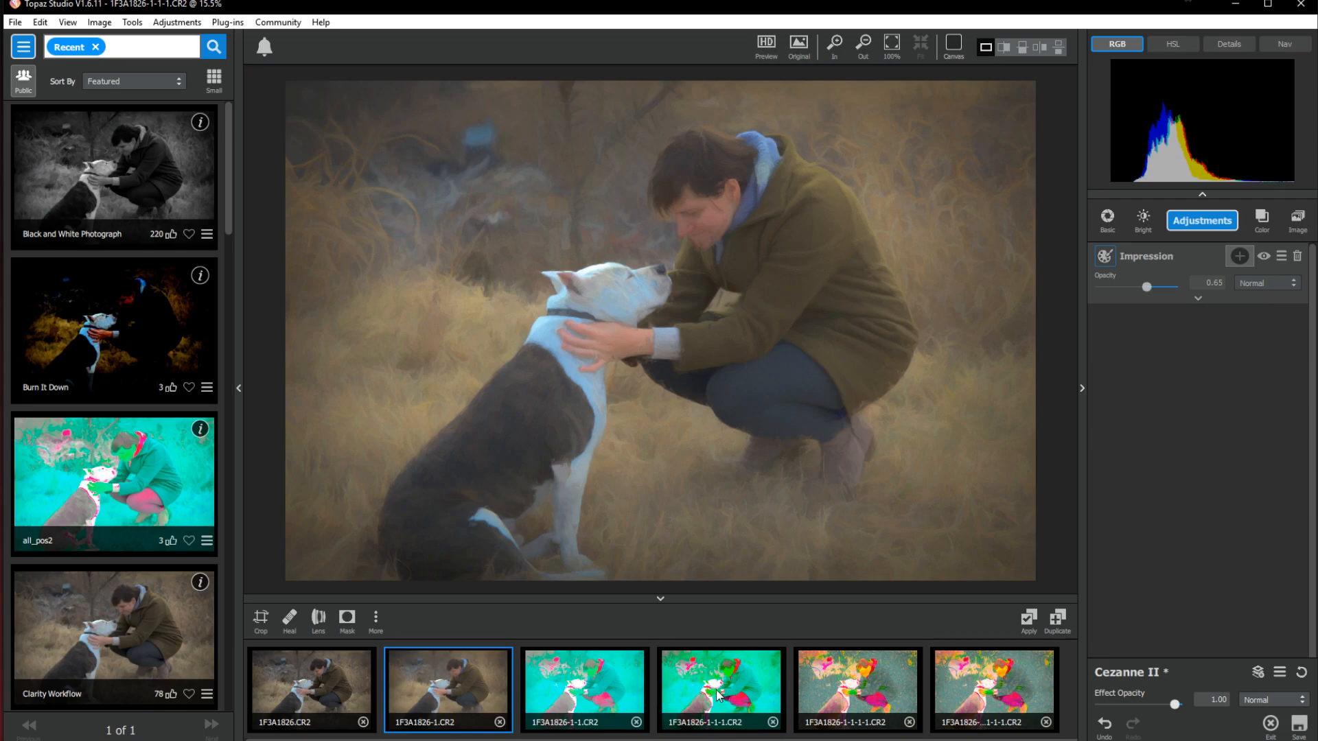
{"action": "left_click", "coordinate": [885, 661]}
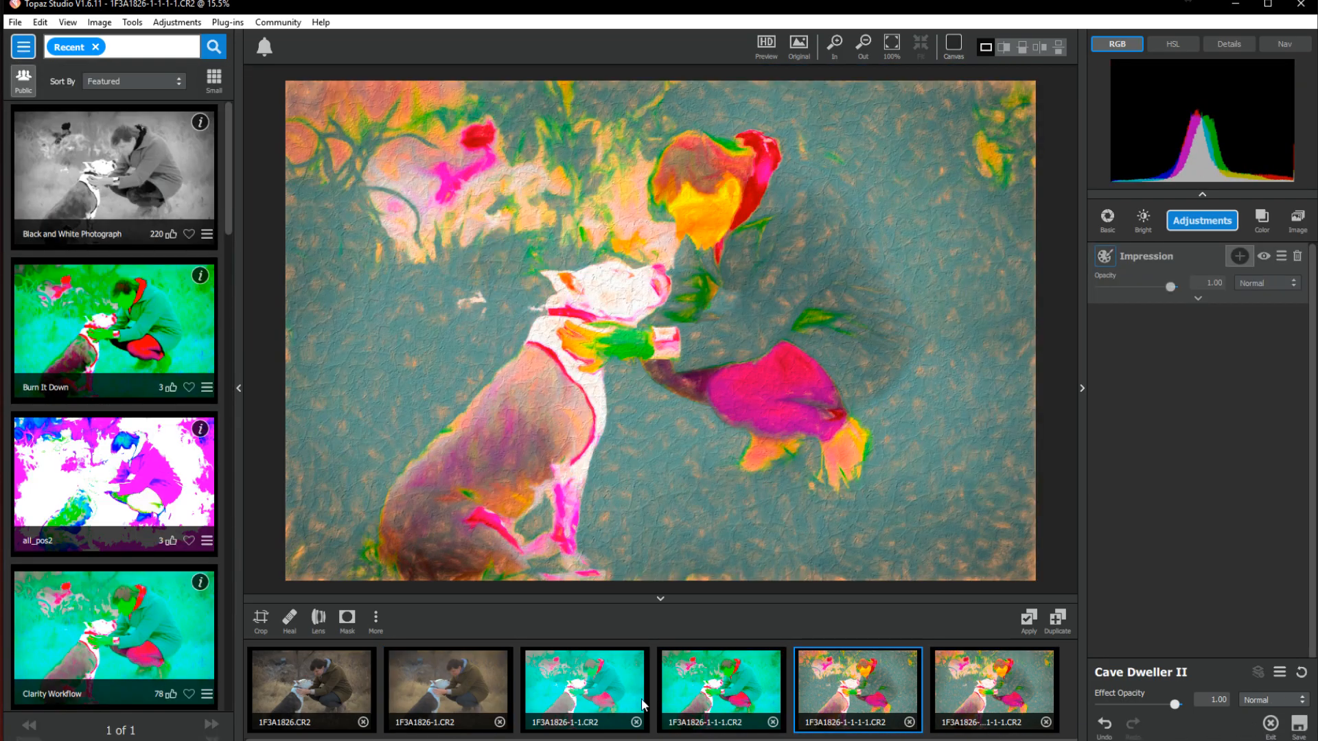
{"action": "left_click", "coordinate": [569, 686]}
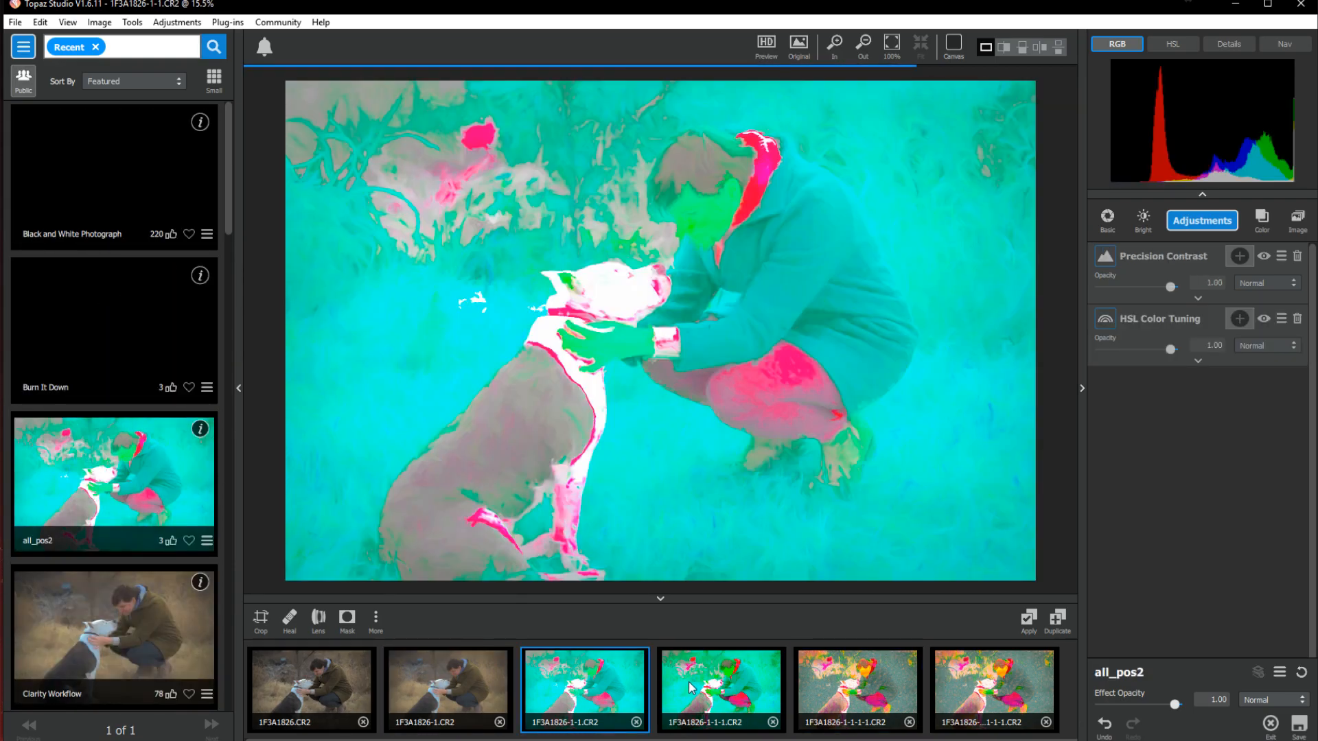
{"action": "left_click", "coordinate": [689, 684]}
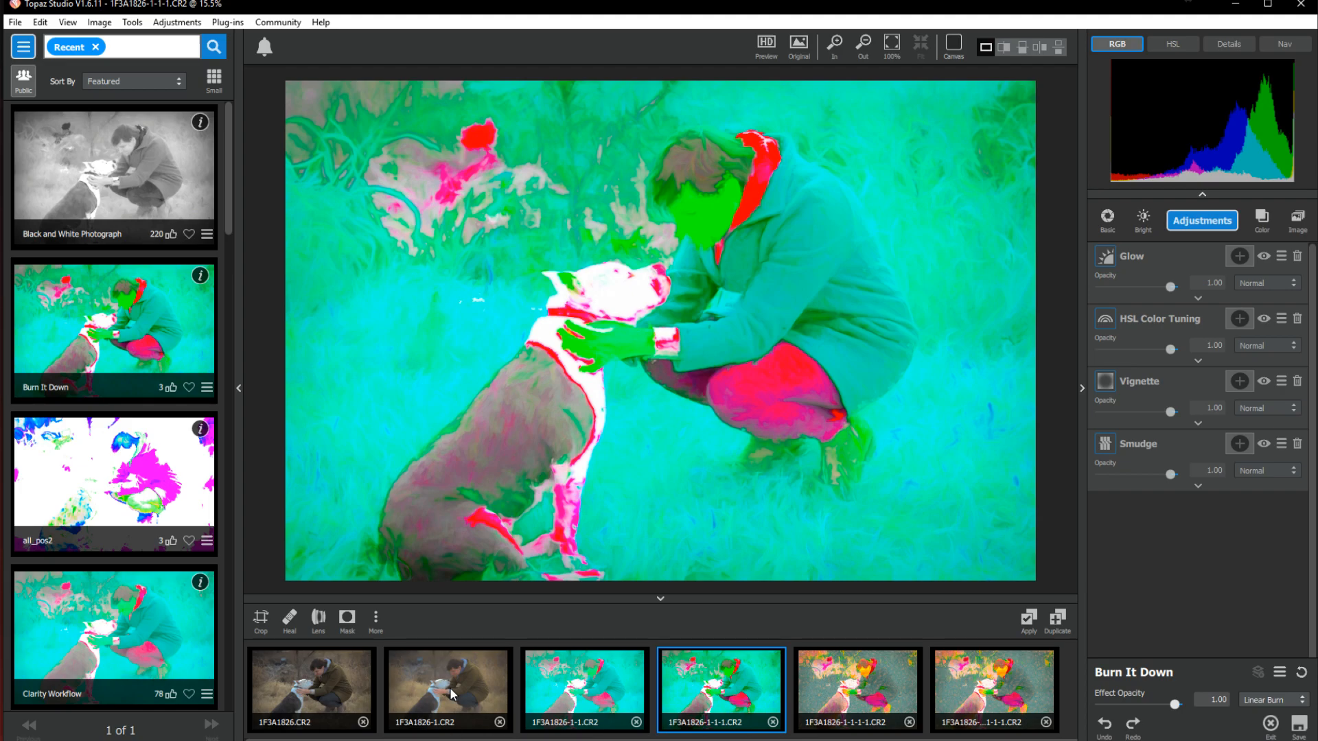
{"action": "left_click", "coordinate": [459, 659]}
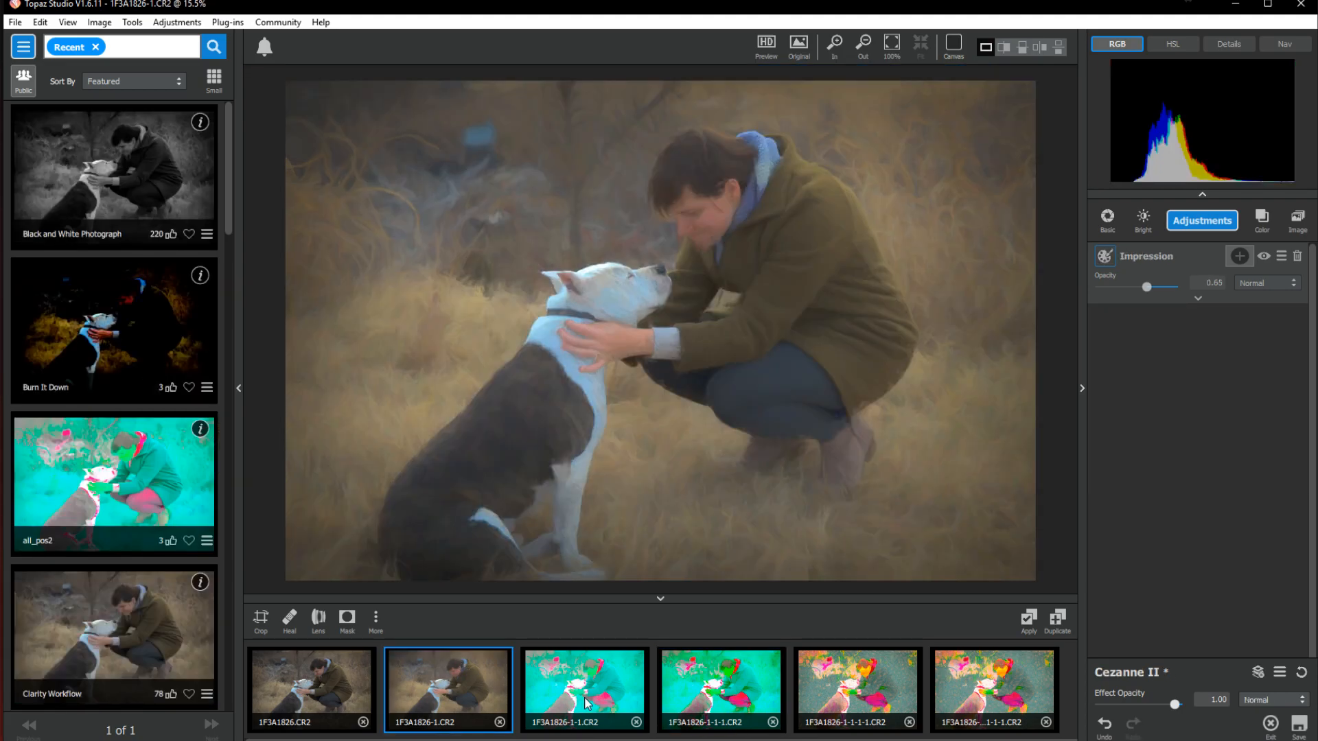
{"action": "left_click", "coordinate": [586, 703]}
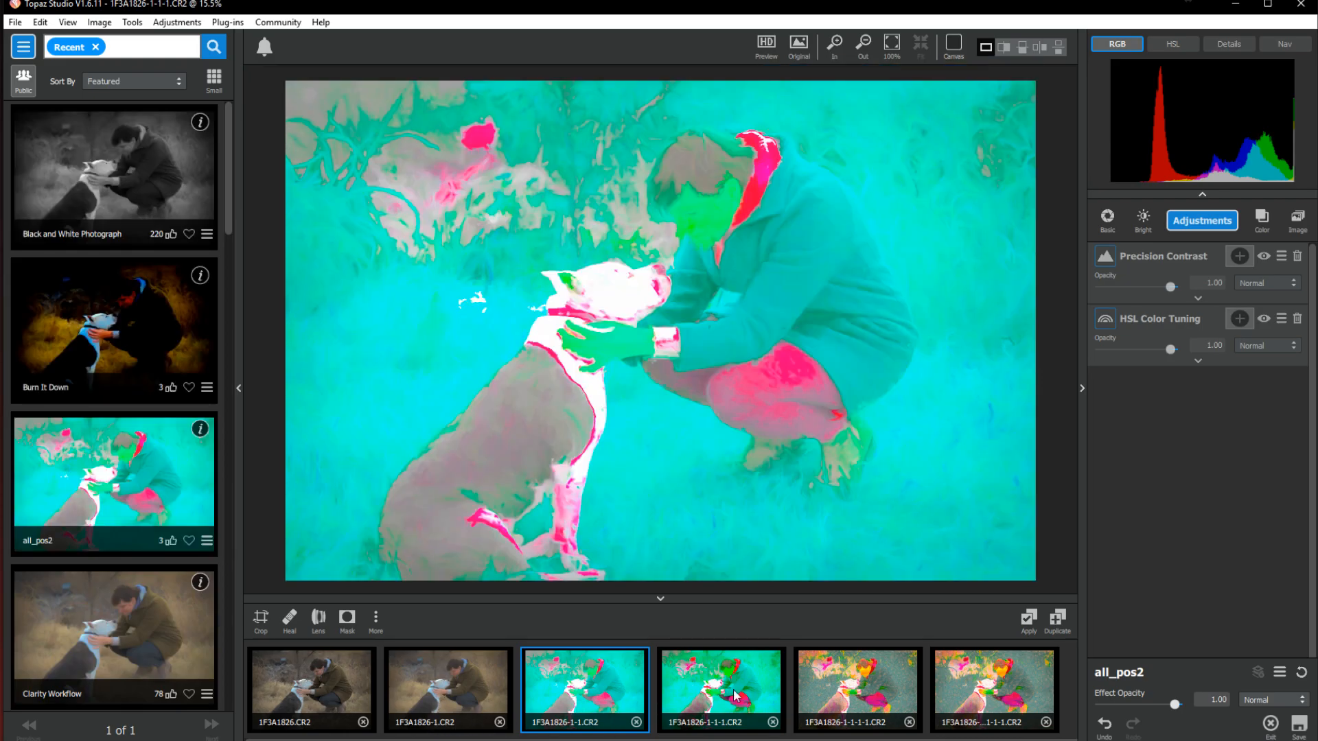
{"action": "left_click", "coordinate": [724, 692]}
{"action": "left_click", "coordinate": [986, 682]}
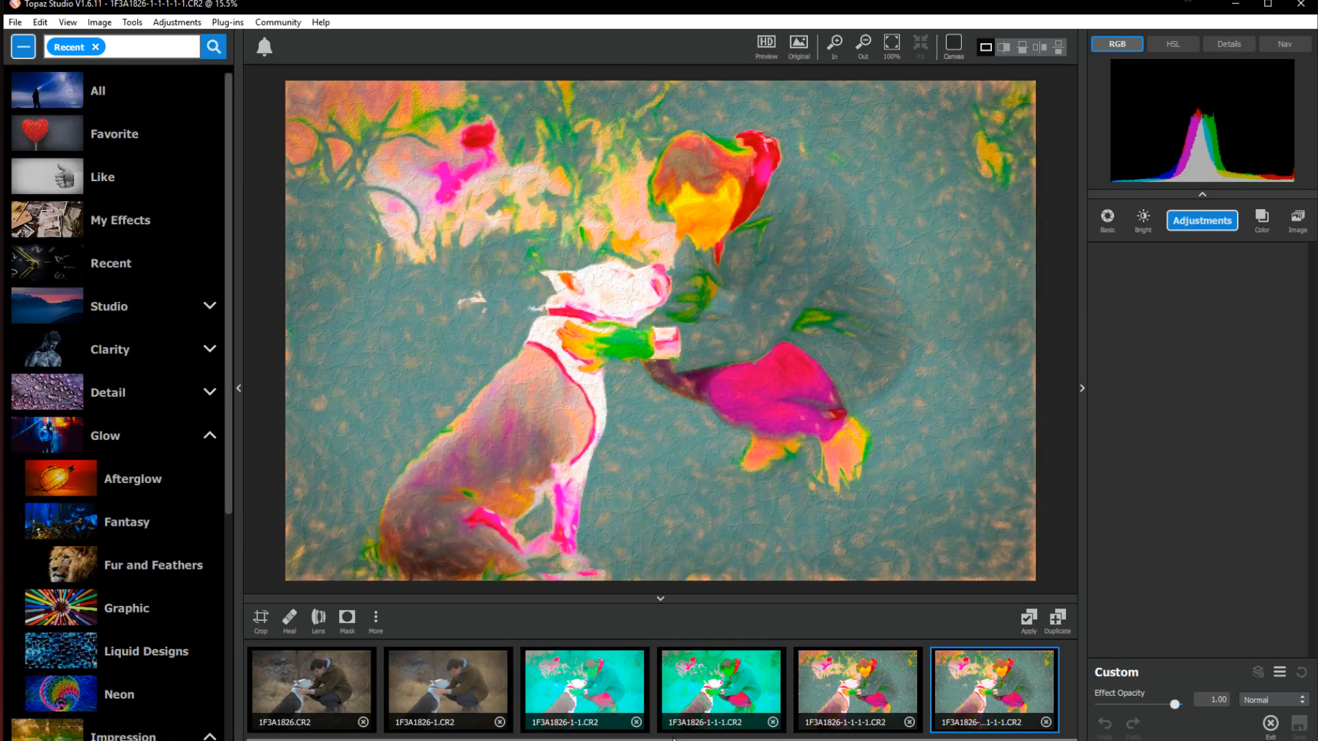
{"action": "left_click", "coordinate": [679, 694]}
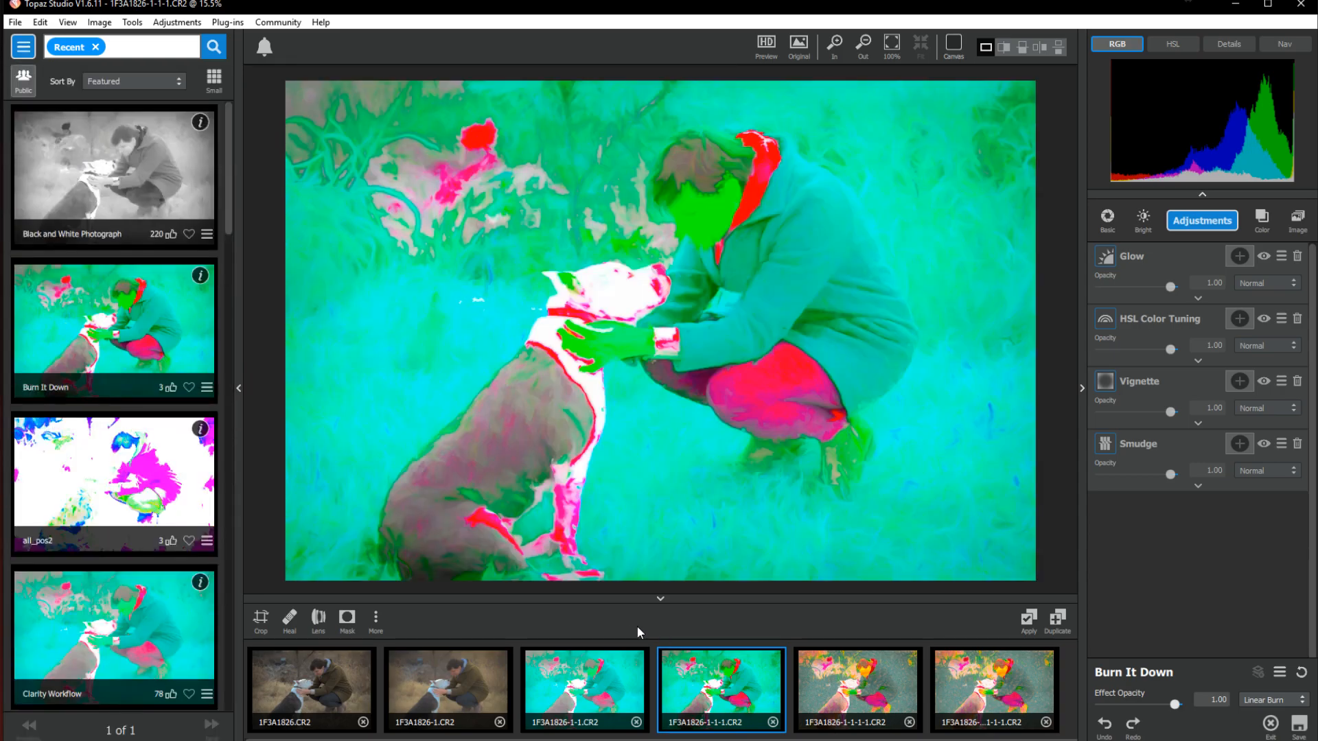